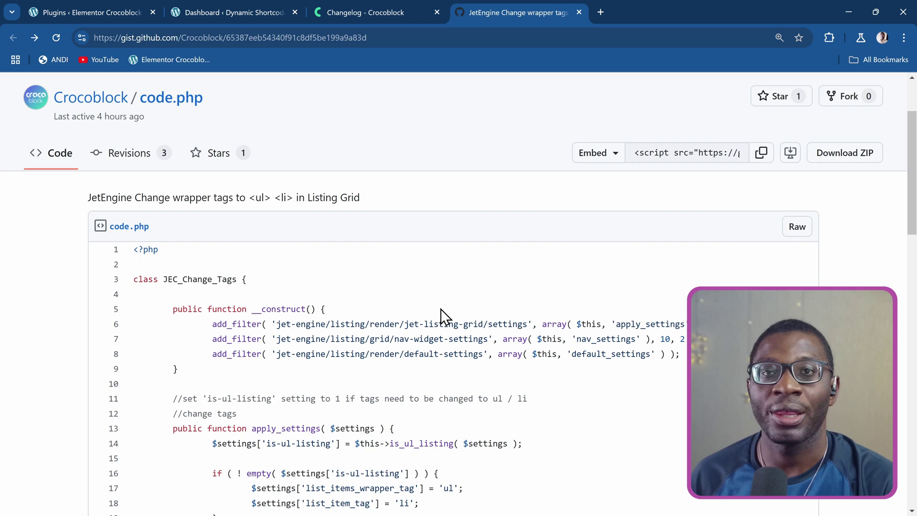
# Open the raw version of the code.php gist and copy all of its code.
pyautogui.scroll(-15, 440, 309)
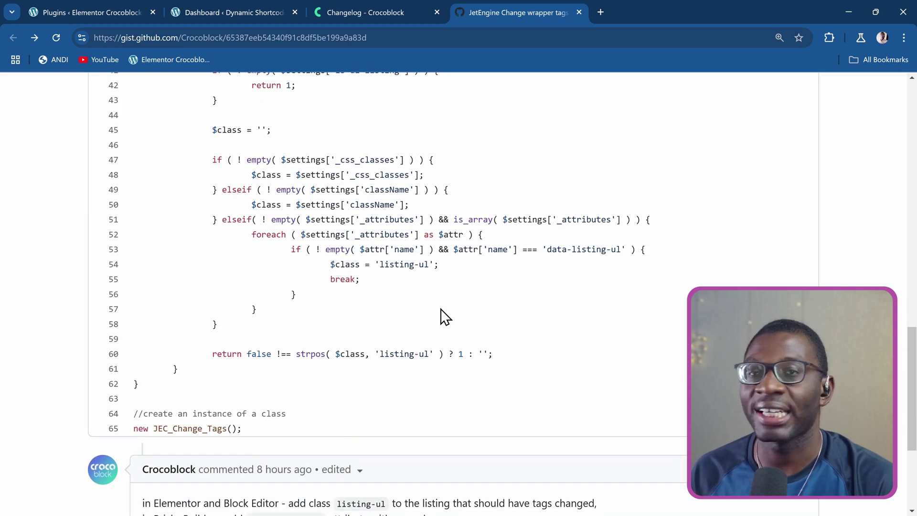
pyautogui.scroll(-4, 443, 317)
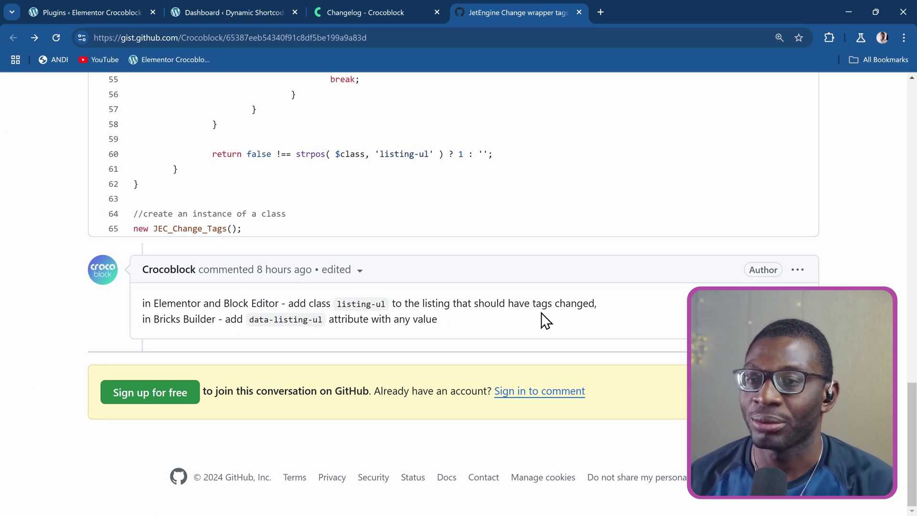
pyautogui.scroll(20, 544, 319)
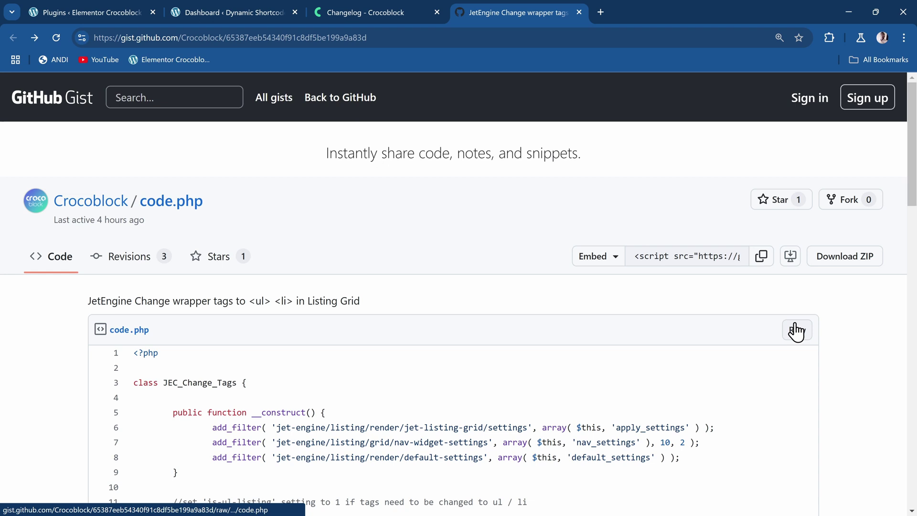
pyautogui.click(796, 330)
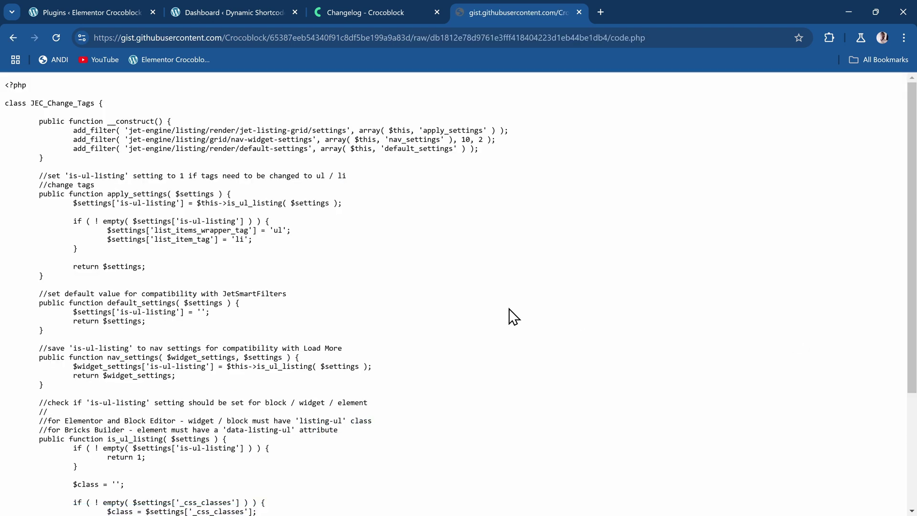
pyautogui.hotkey('ctrl', 'a')
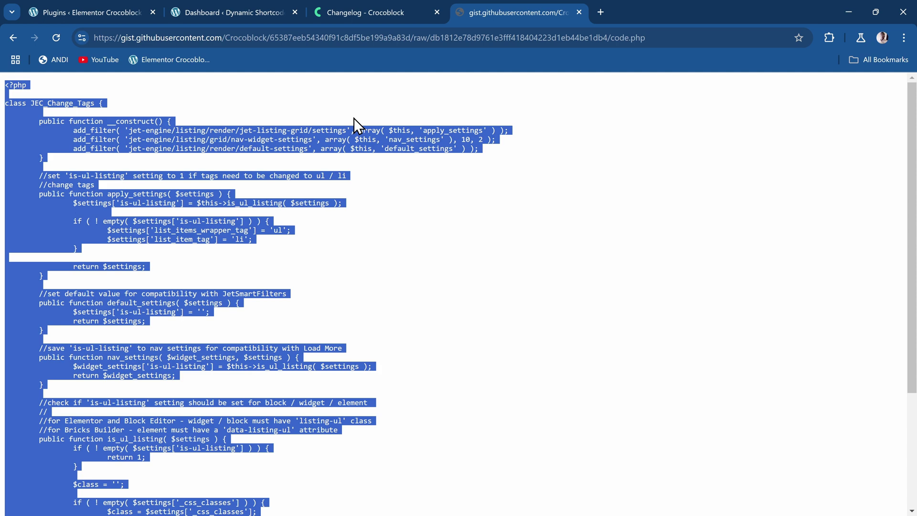
# Switch to the WordPress dashboard, open WPCodeBox 2 and title the new PHP snippet "Jetengine Listing to UL".
pyautogui.click(205, 10)
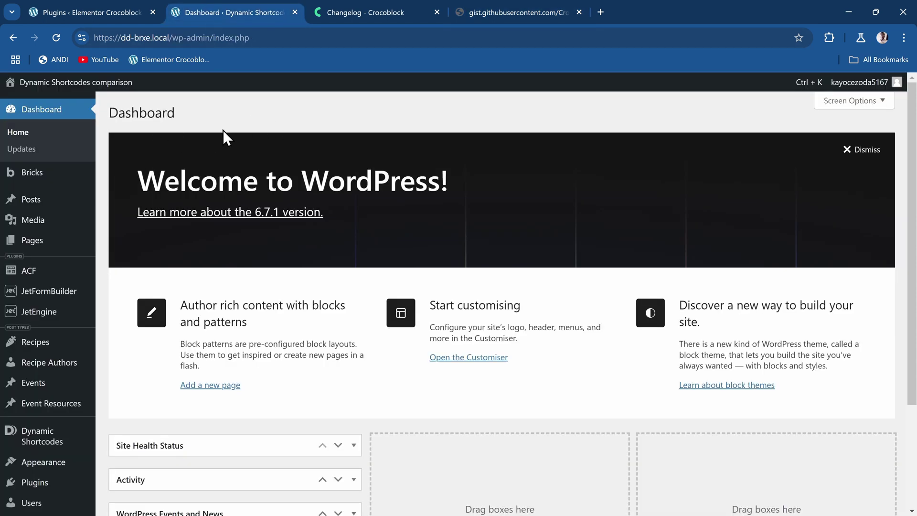
pyautogui.scroll(-3, 104, 211)
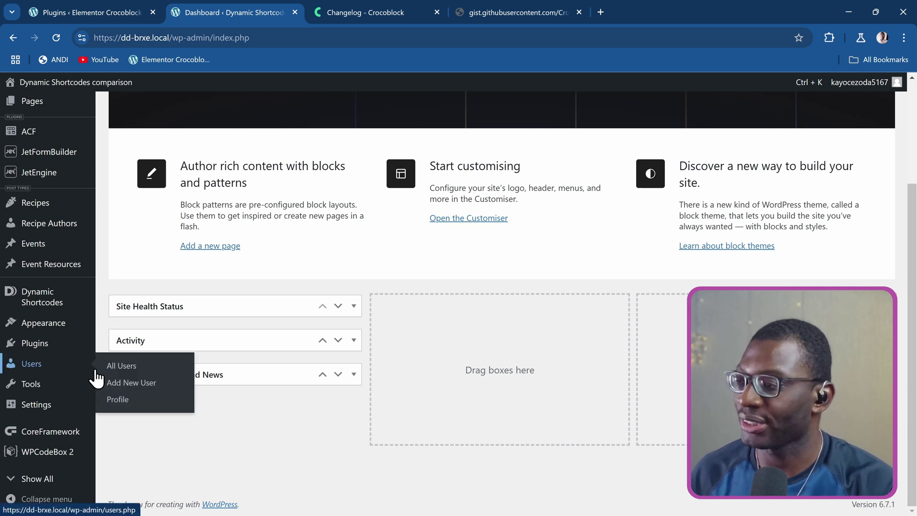
pyautogui.click(63, 461)
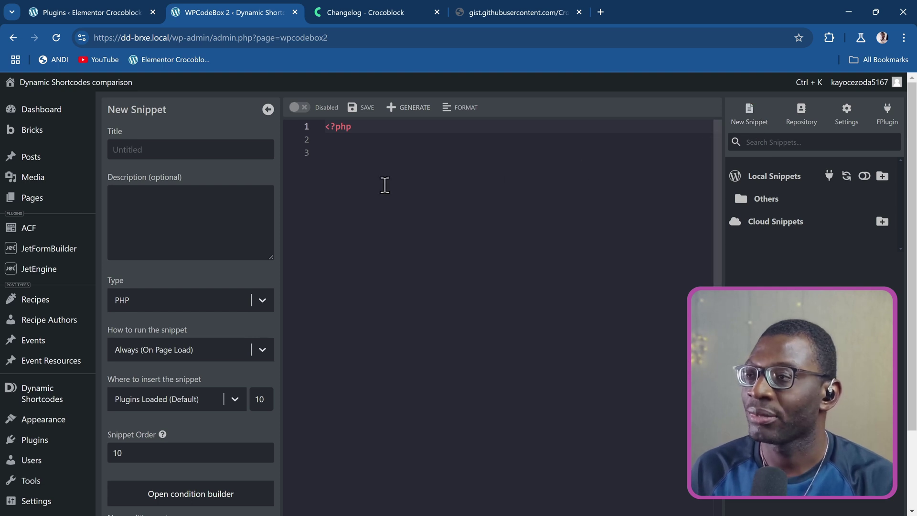
pyautogui.click(195, 149)
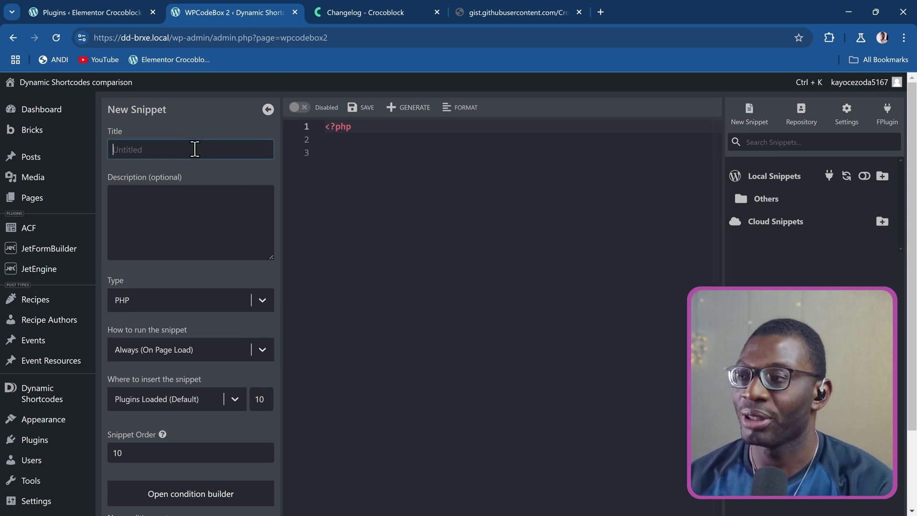
pyautogui.write('Jeteng')
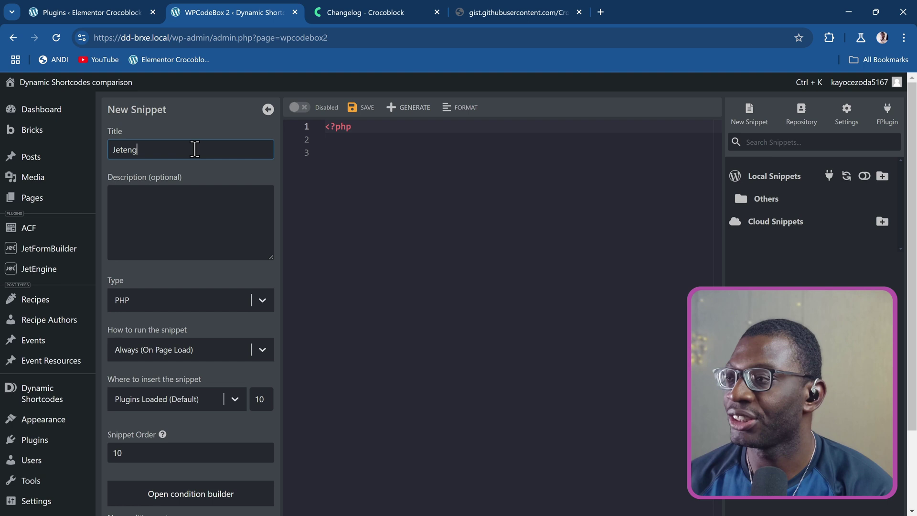
pyautogui.write('ine L')
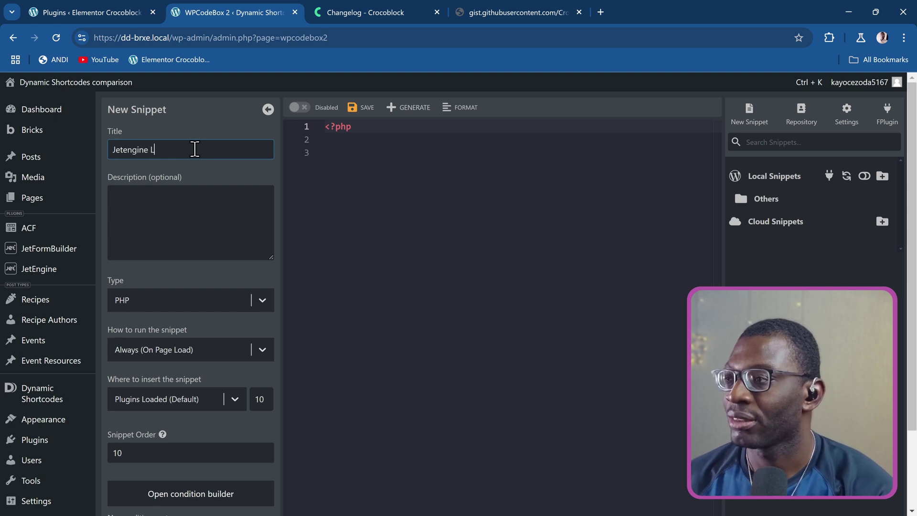
pyautogui.write('isting to U')
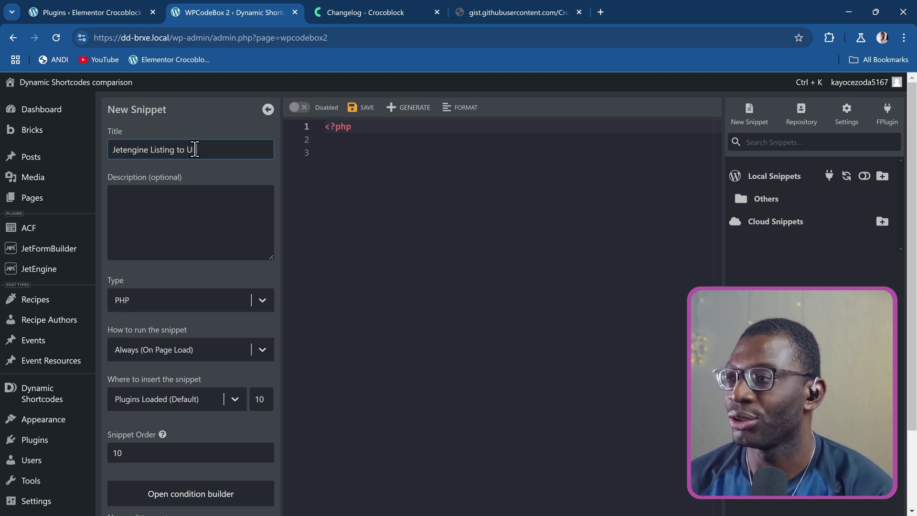
pyautogui.write('L')
# Replace the snippet's default code with the copied JEC_Change_Tags class code and review it through to the end.
pyautogui.click(389, 168)
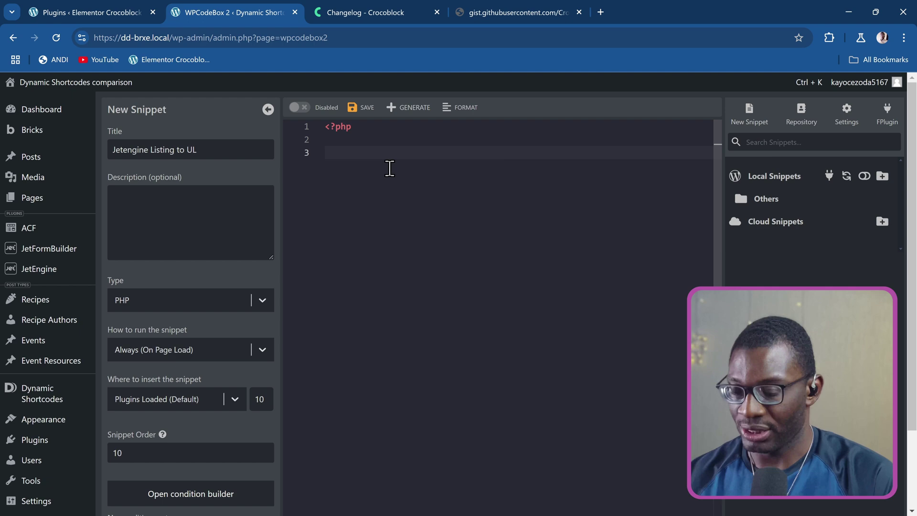
pyautogui.hotkey('ctrl', 'a')
pyautogui.hotkey('ctrl', 'v')
pyautogui.scroll(10, 391, 191)
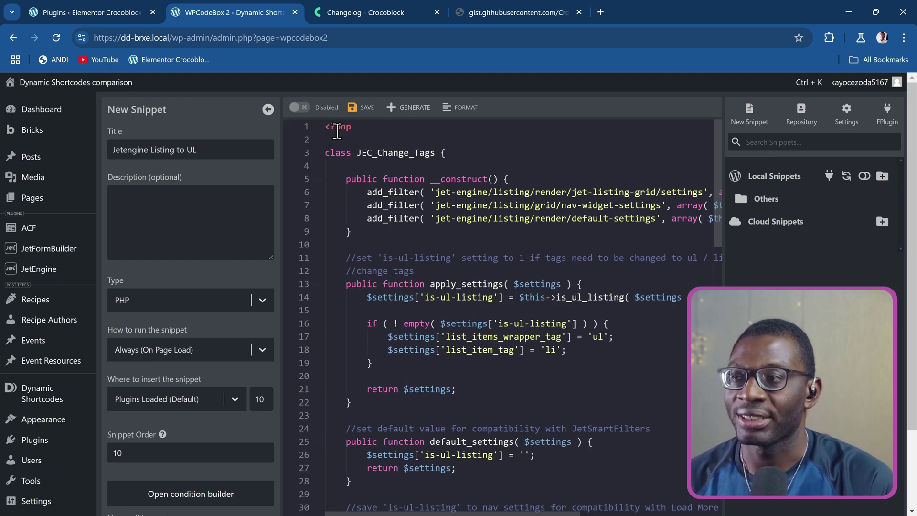
pyautogui.scroll(-10, 399, 248)
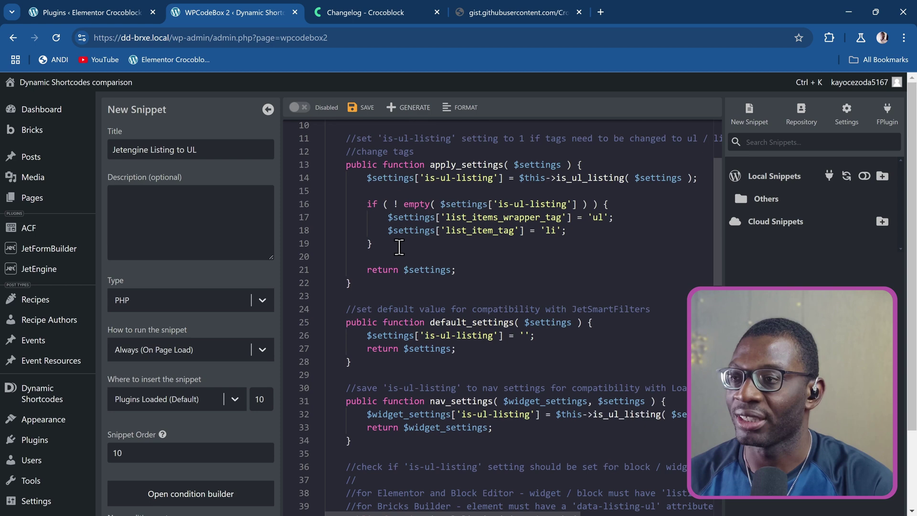
pyautogui.scroll(-5, 399, 248)
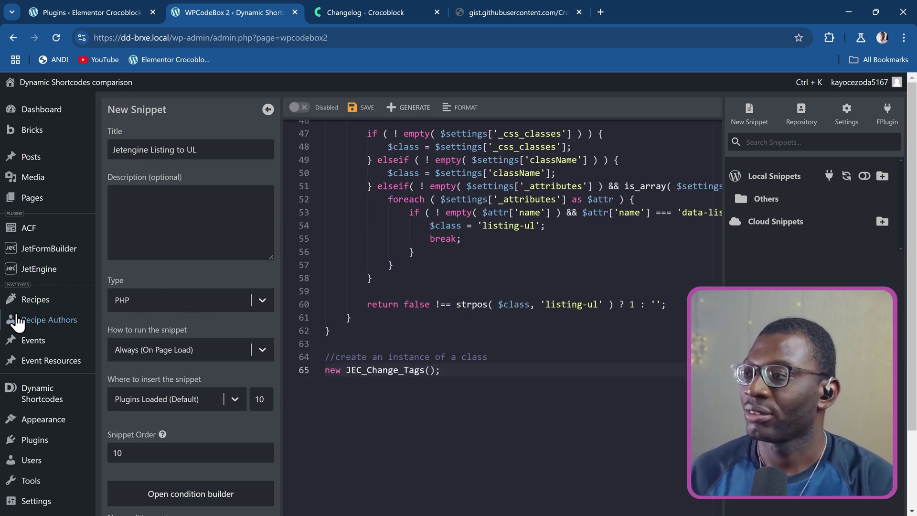
# Save the PHP snippet and enable it.
pyautogui.moveTo(60, 326)
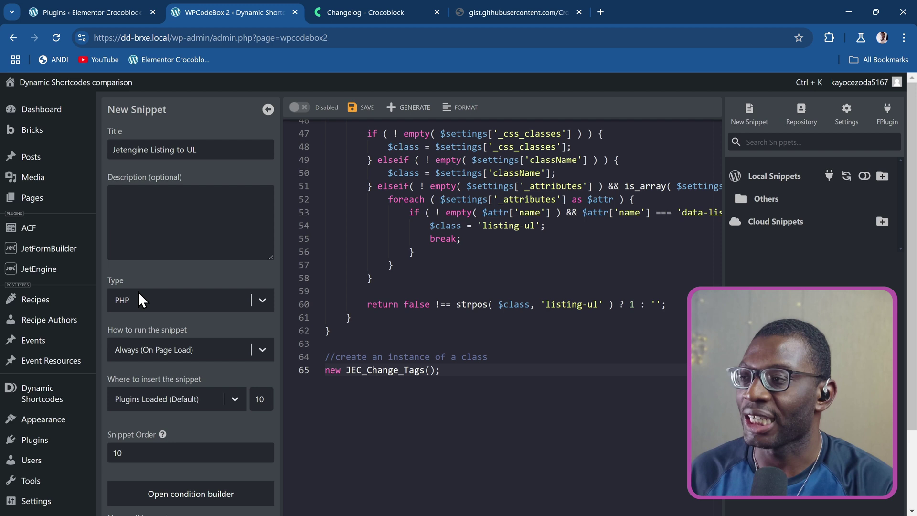
pyautogui.click(368, 111)
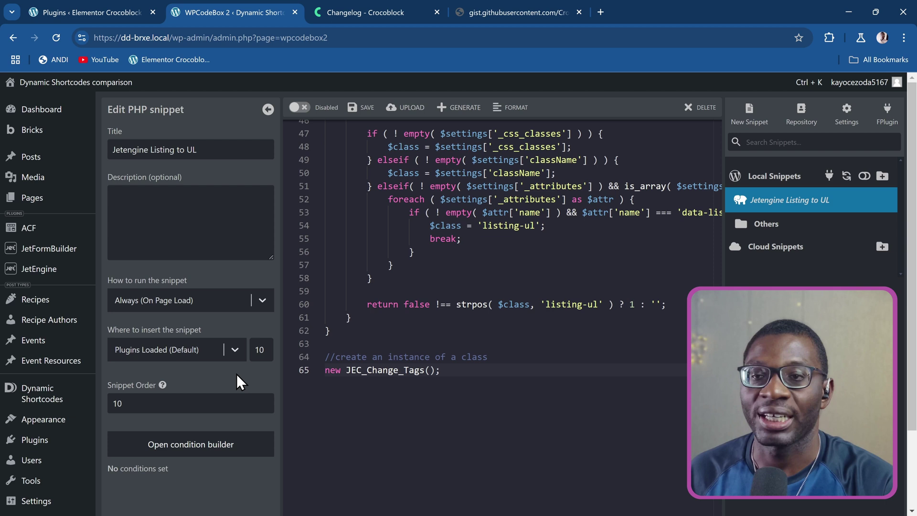
pyautogui.click(298, 108)
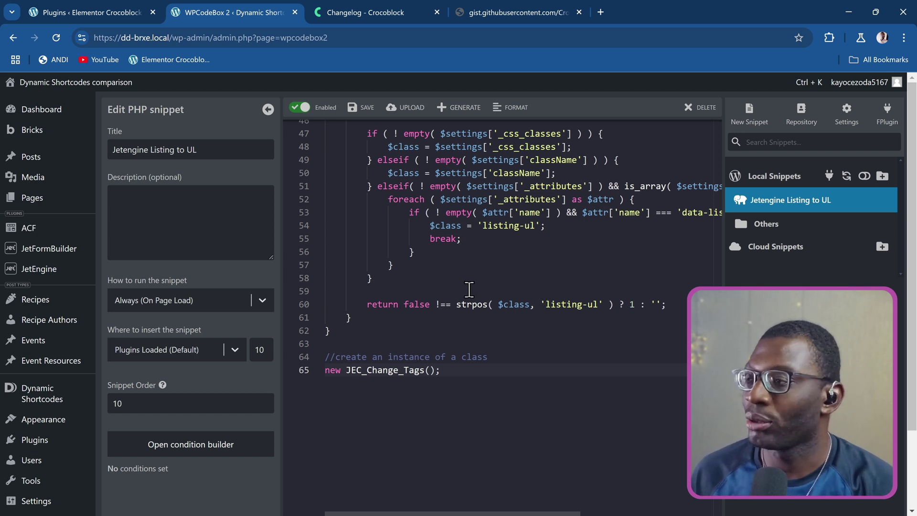
# Create a JetEngine listing item named "UL Bricks Listing" with Posts as source and post type, and Bricks as the listing view.
pyautogui.moveTo(40, 272)
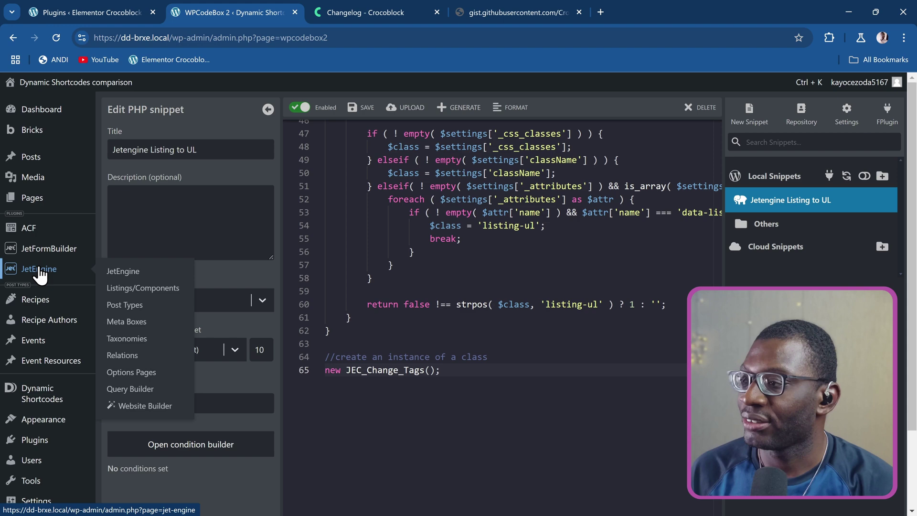
pyautogui.click(165, 294)
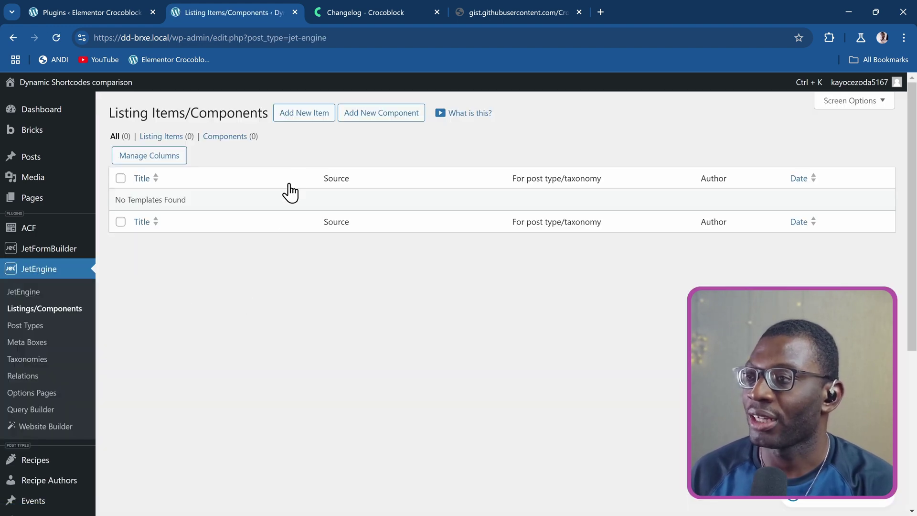
pyautogui.click(304, 116)
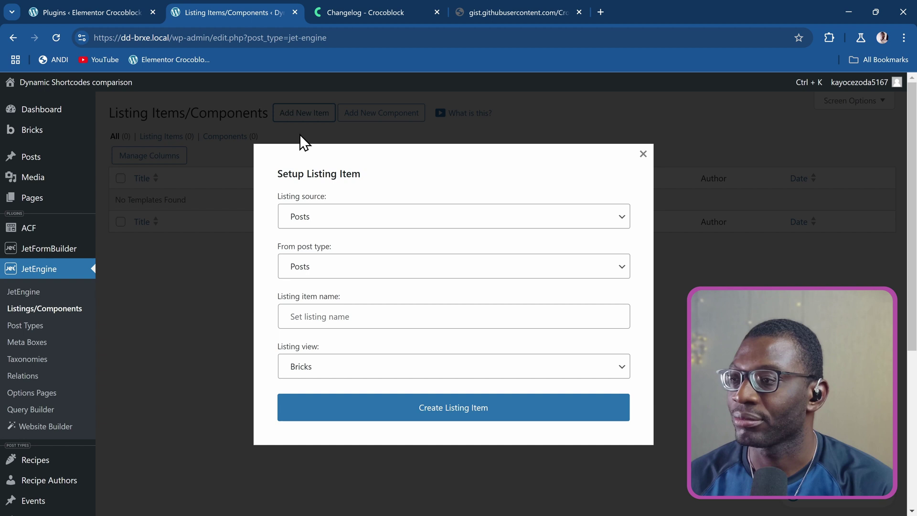
pyautogui.click(334, 316)
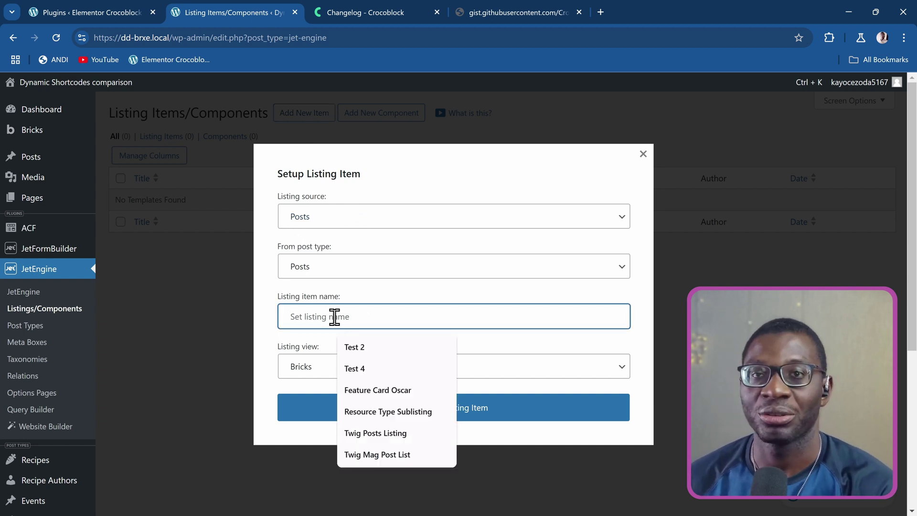
pyautogui.write('UL')
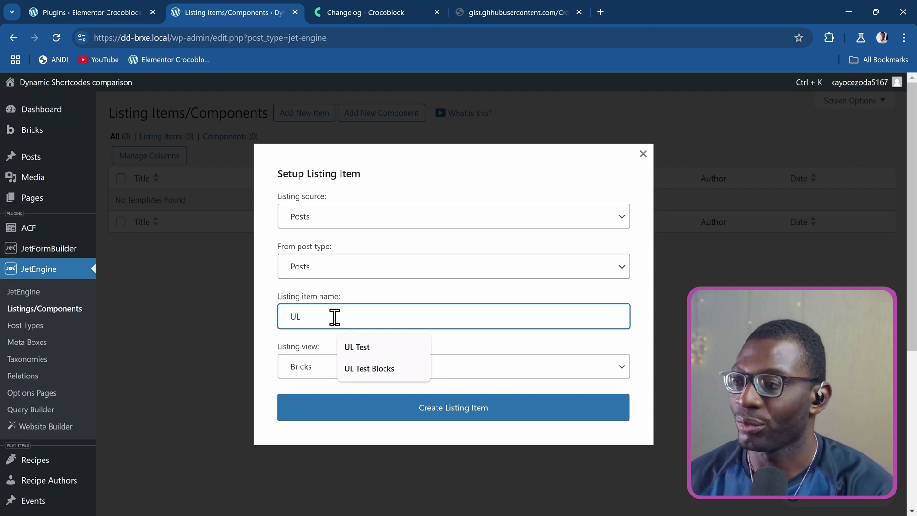
pyautogui.write(' Brick')
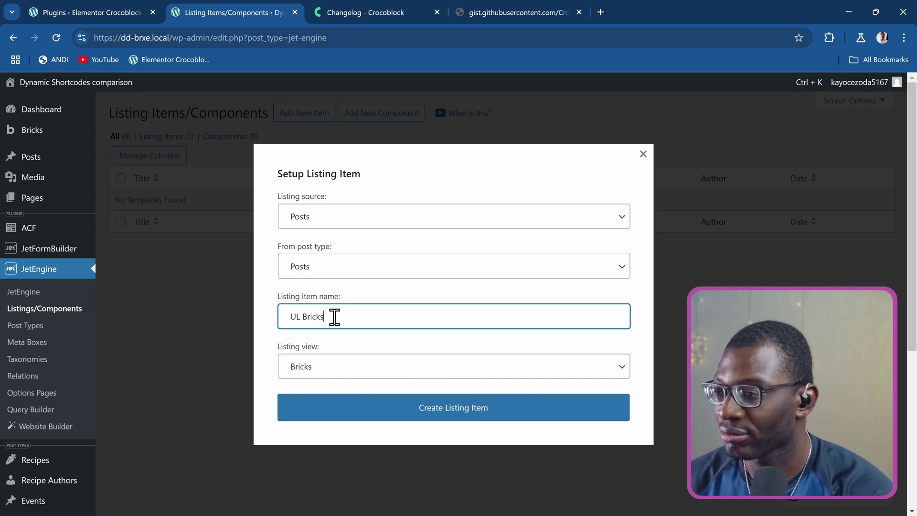
pyautogui.write('s ')
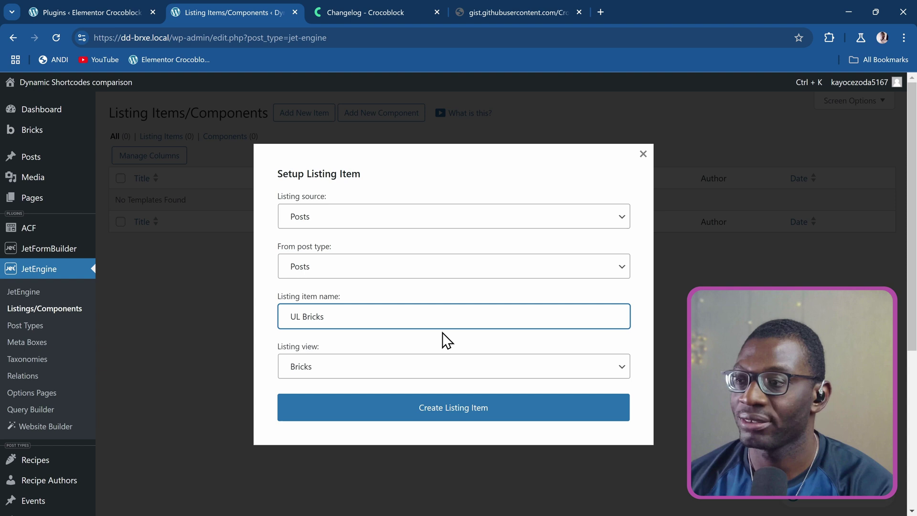
pyautogui.write('Listing')
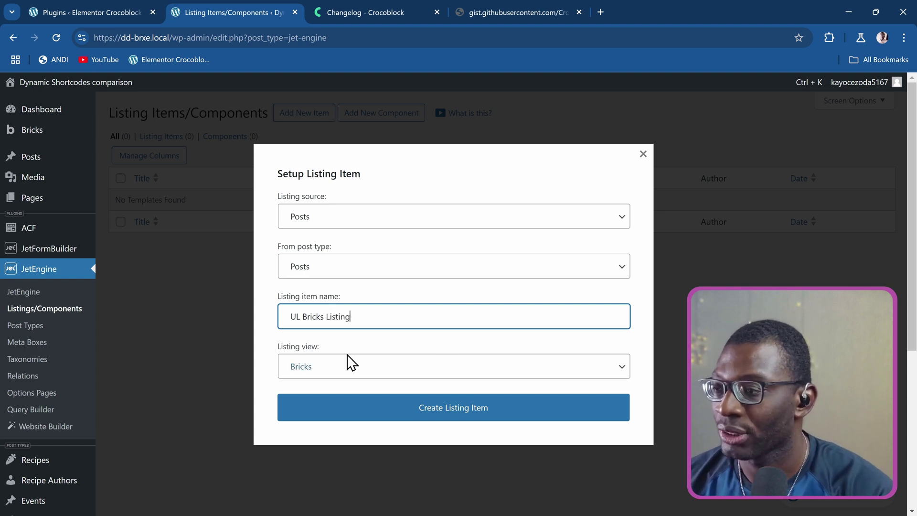
pyautogui.click(338, 368)
pyautogui.click(307, 382)
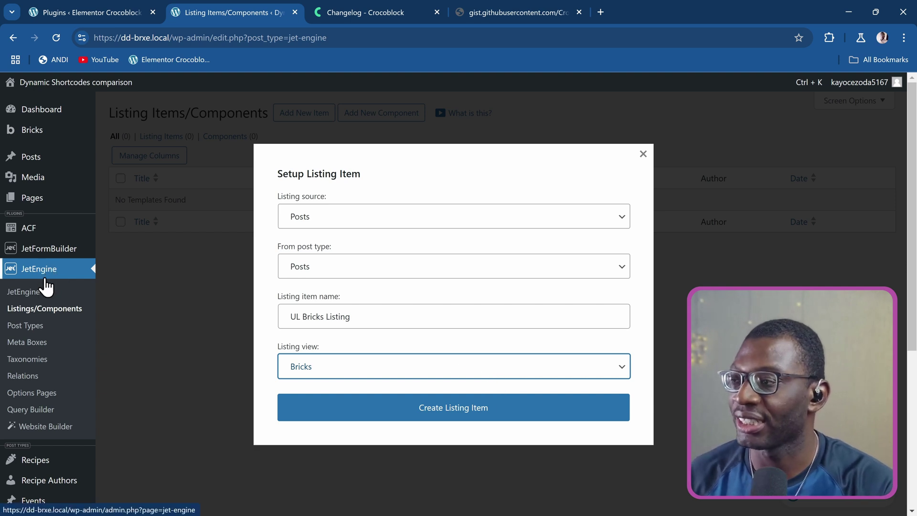
pyautogui.click(410, 419)
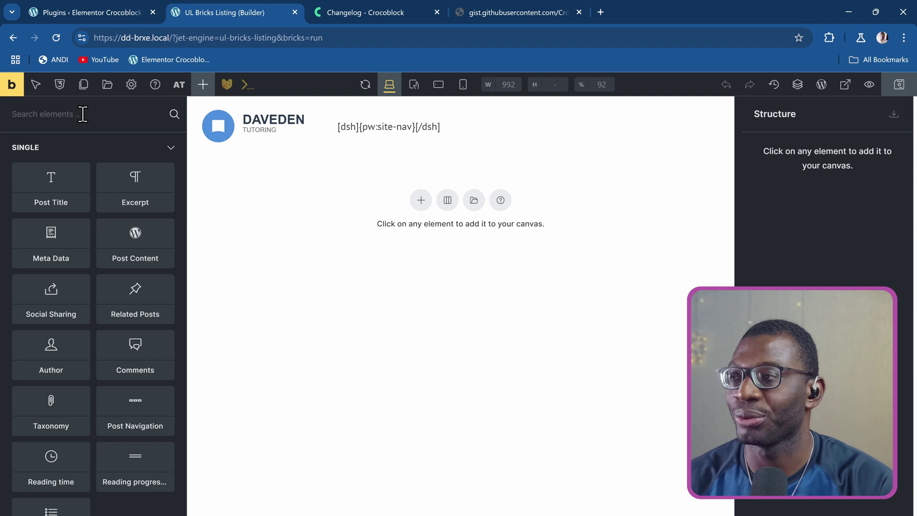
# Add a Post Title element to the listing template and set its HTML tag to h3.
pyautogui.moveTo(70, 178); pyautogui.dragTo(352, 206)
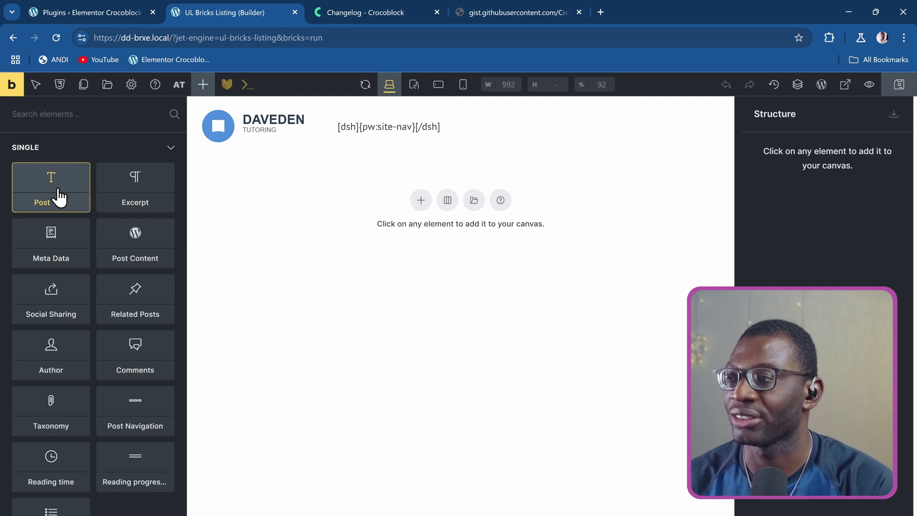
pyautogui.click(57, 198)
pyautogui.click(806, 148)
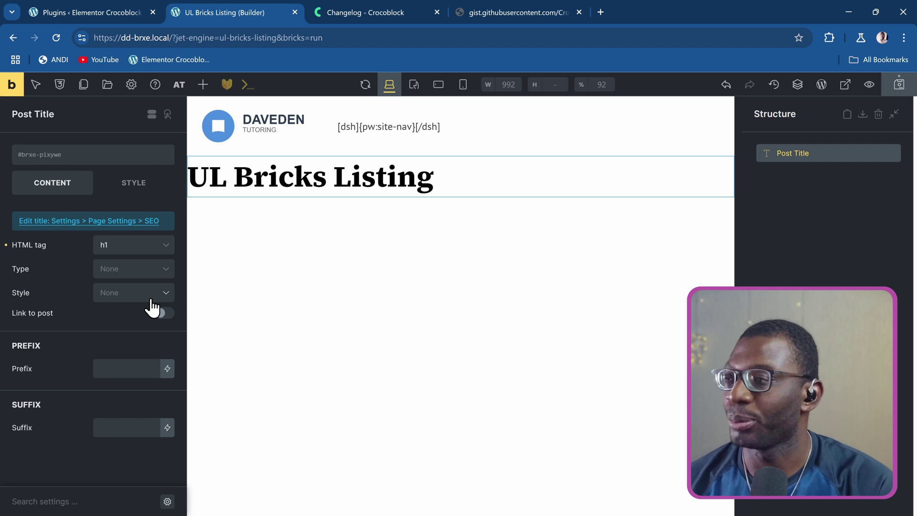
pyautogui.click(118, 255)
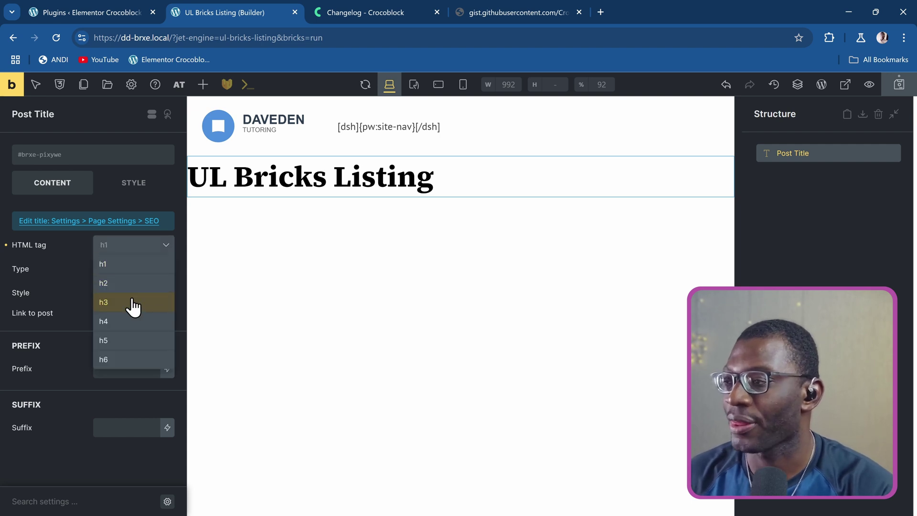
pyautogui.click(131, 304)
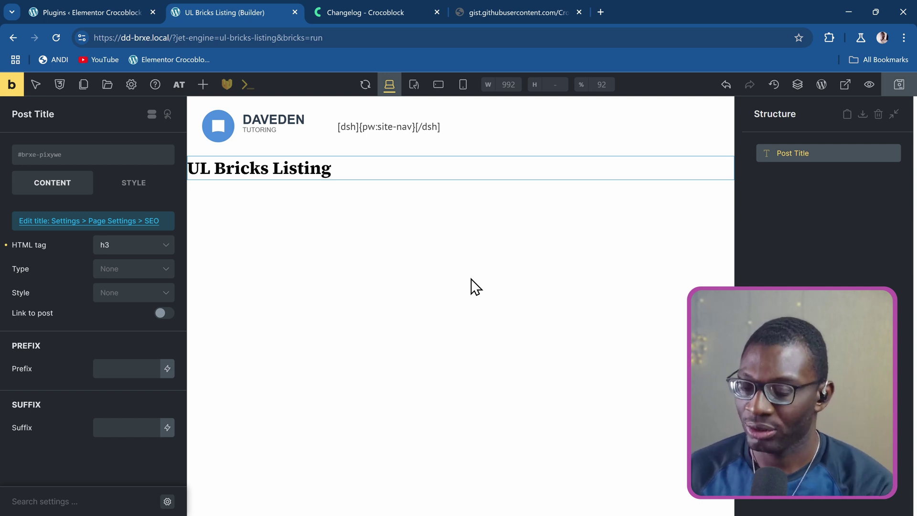
# Create a new WordPress page titled "Listing Grid Bricks Test" and publish it.
pyautogui.hotkey('ctrl', 'k')
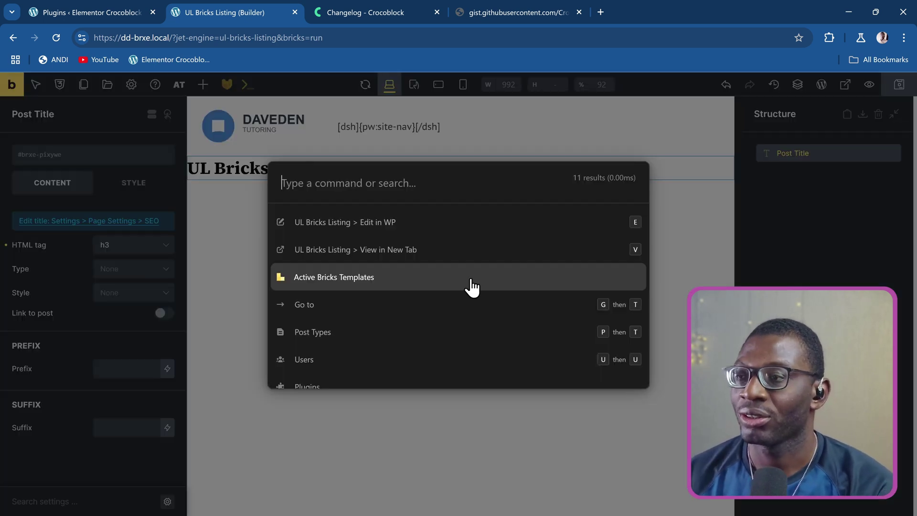
pyautogui.write('c')
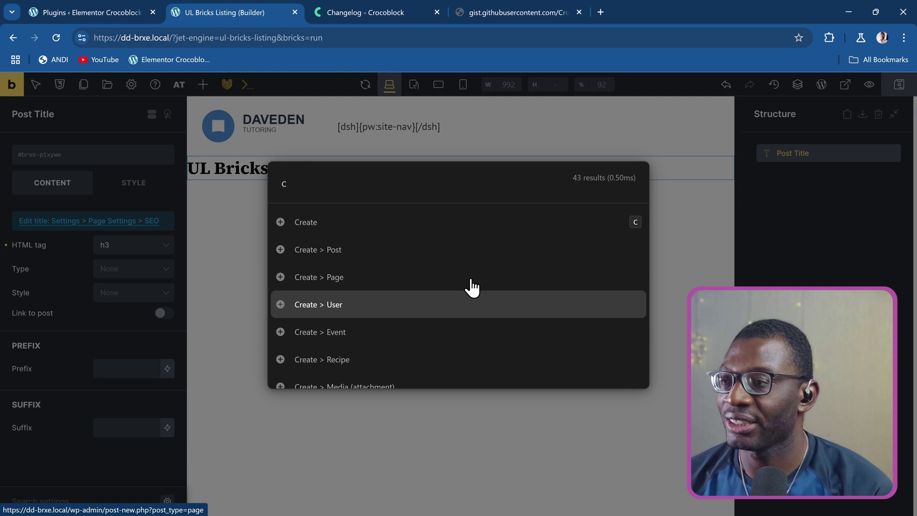
pyautogui.click(472, 285)
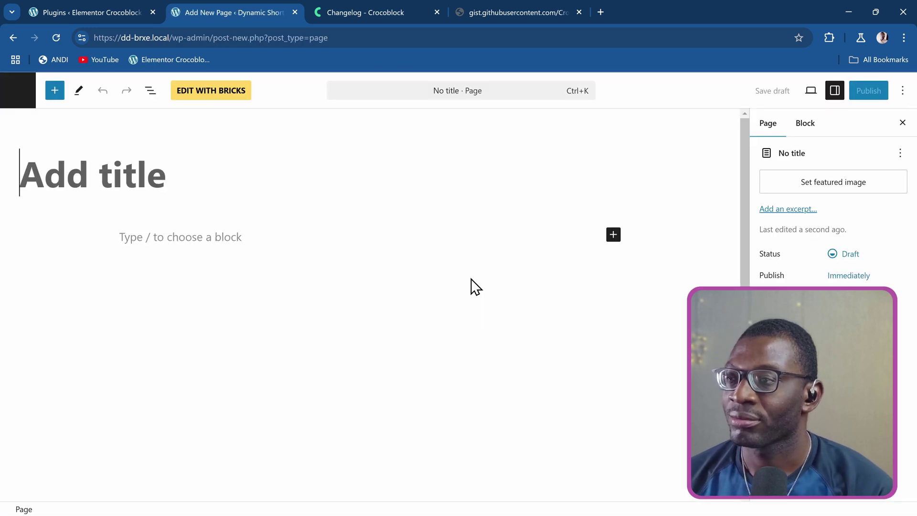
pyautogui.write('Listi')
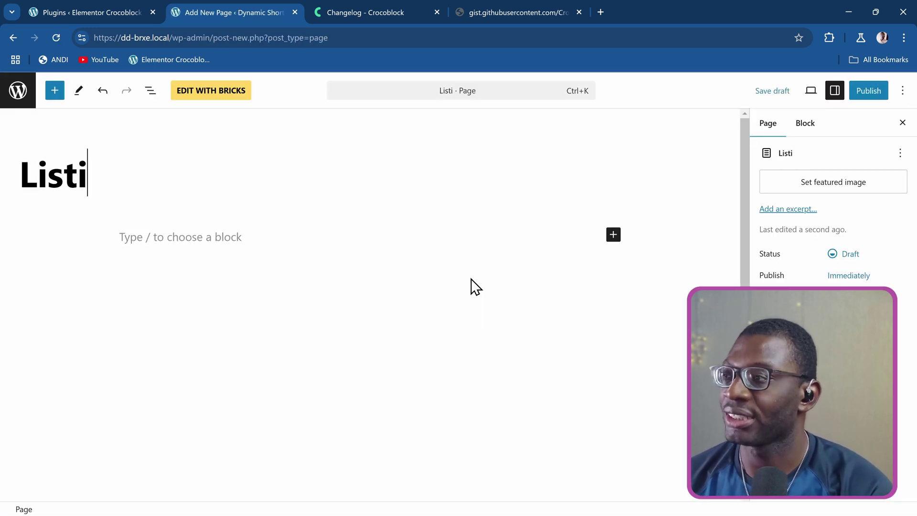
pyautogui.write('ng Grid Bricks Test')
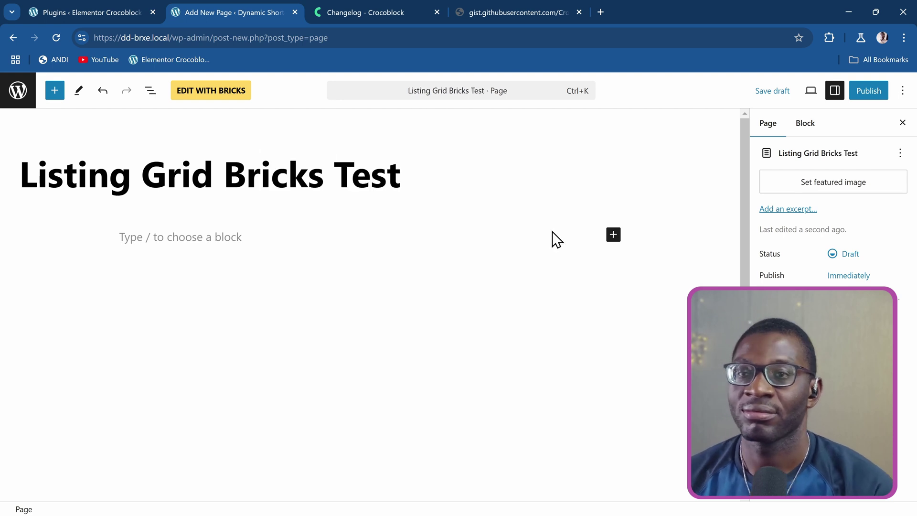
pyautogui.click(854, 93)
pyautogui.click(844, 96)
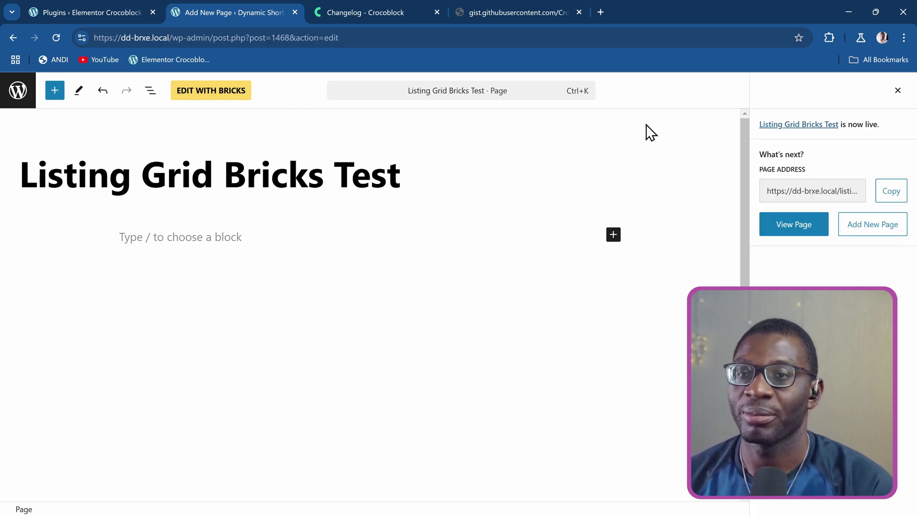
# Open the new page in the Bricks builder and add a Listing Grid element to it.
pyautogui.click(201, 102)
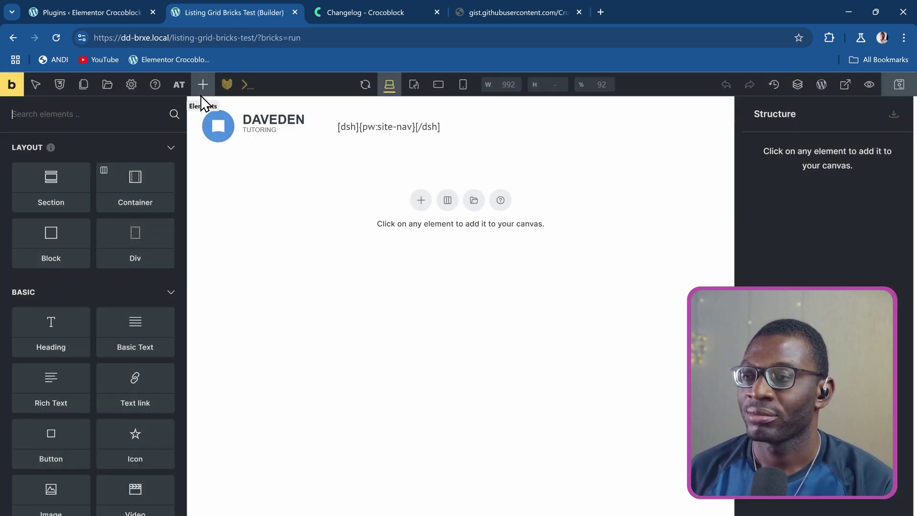
pyautogui.click(63, 114)
pyautogui.write('lis')
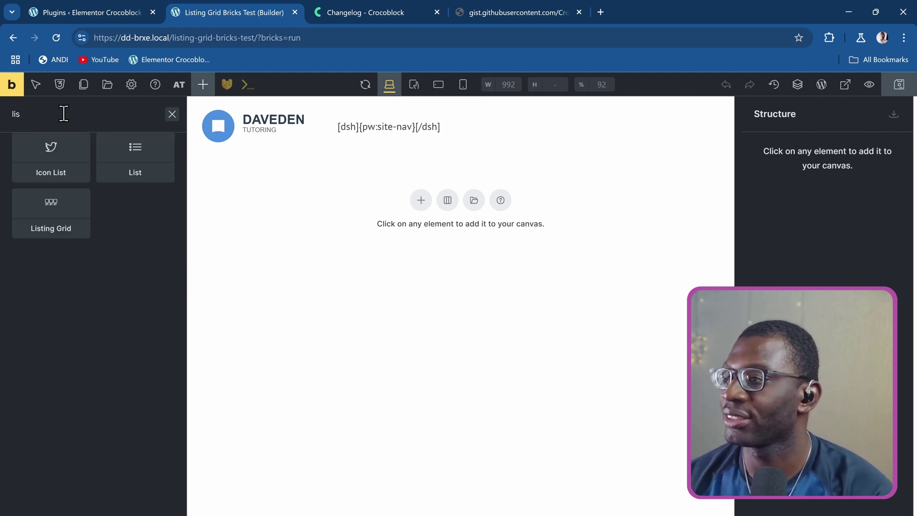
pyautogui.click(61, 225)
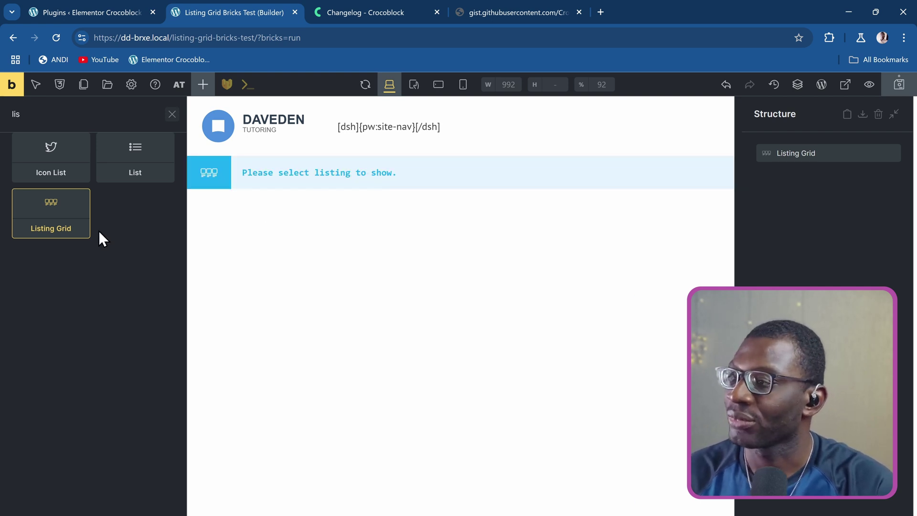
# Set the Listing Grid's listing to UL Bricks Listing and save the page.
pyautogui.click(315, 172)
pyautogui.click(57, 225)
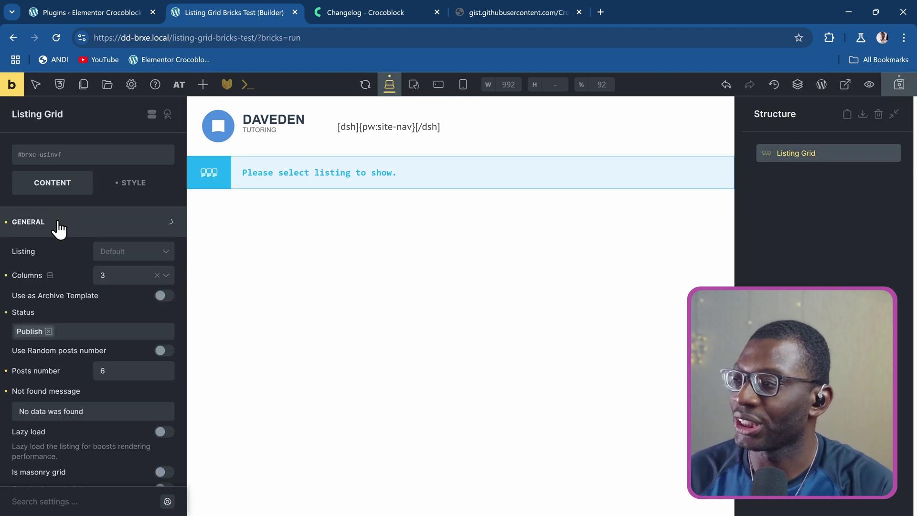
pyautogui.click(129, 257)
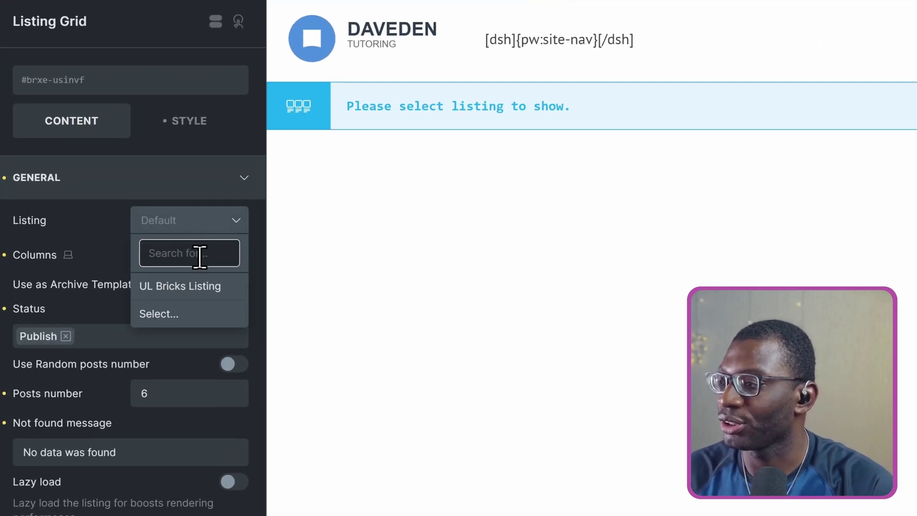
pyautogui.click(176, 288)
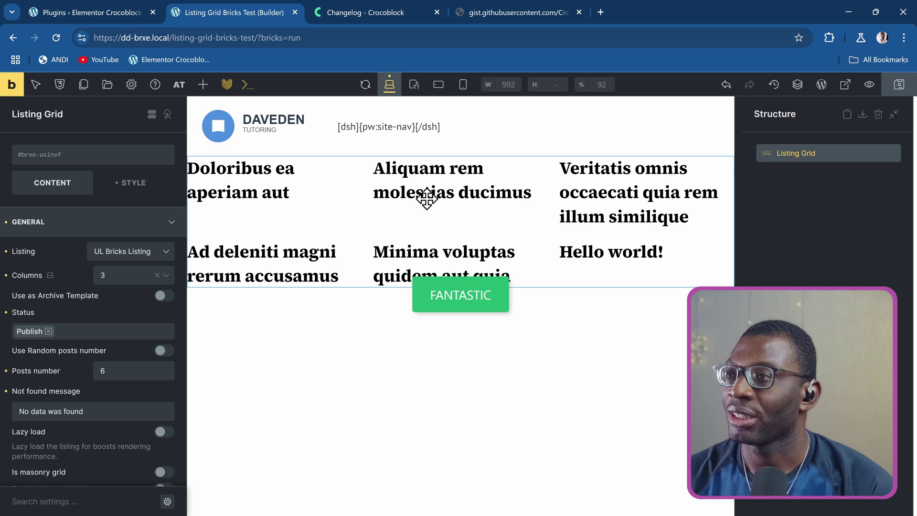
# Preview the page on the front end and inspect the HTML tags of the listing grid's wrapper and items.
pyautogui.click(11, 86)
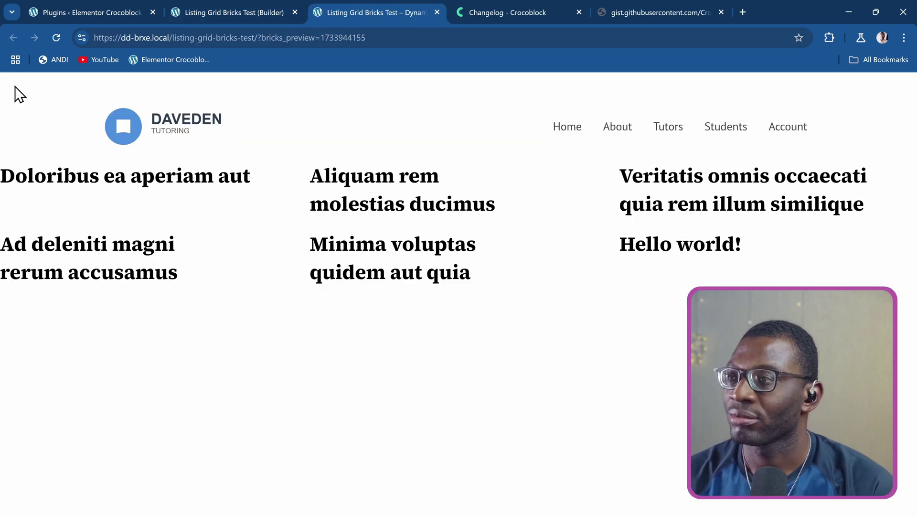
pyautogui.rightClick(396, 176)
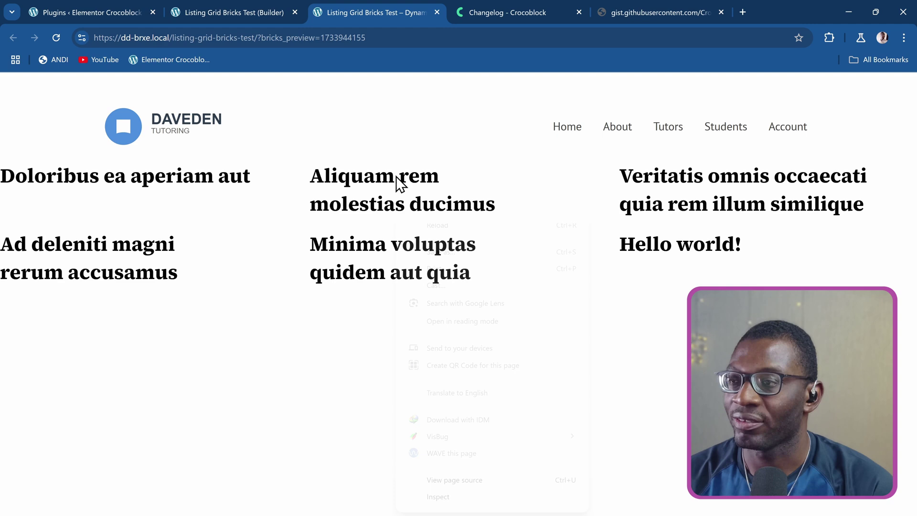
pyautogui.click(530, 496)
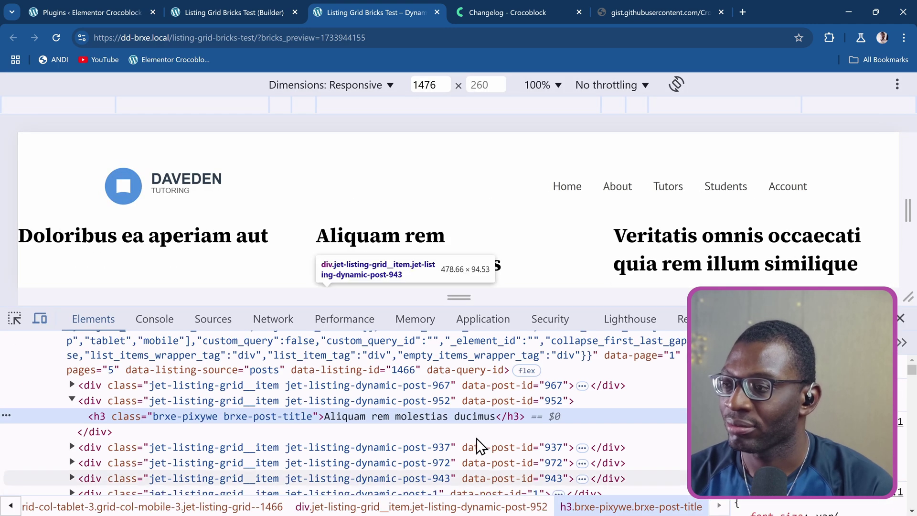
pyautogui.scroll(1, 163, 424)
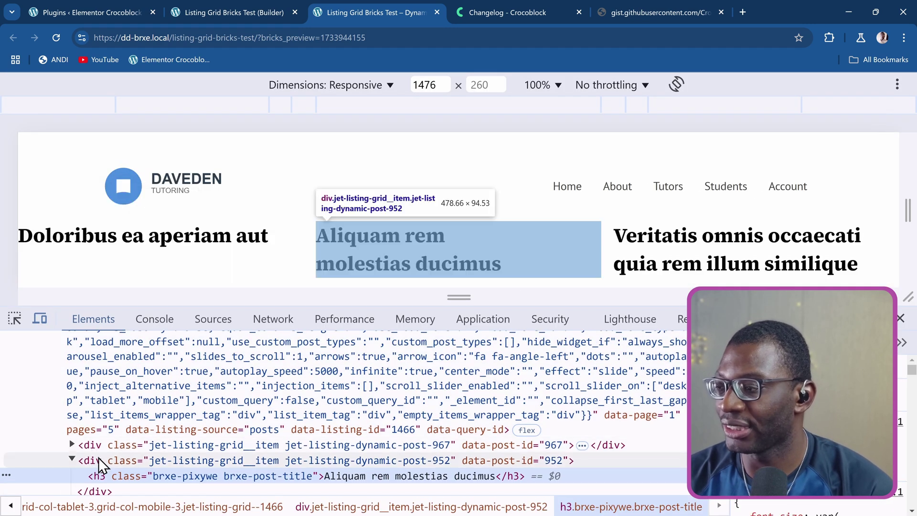
pyautogui.scroll(5, 105, 465)
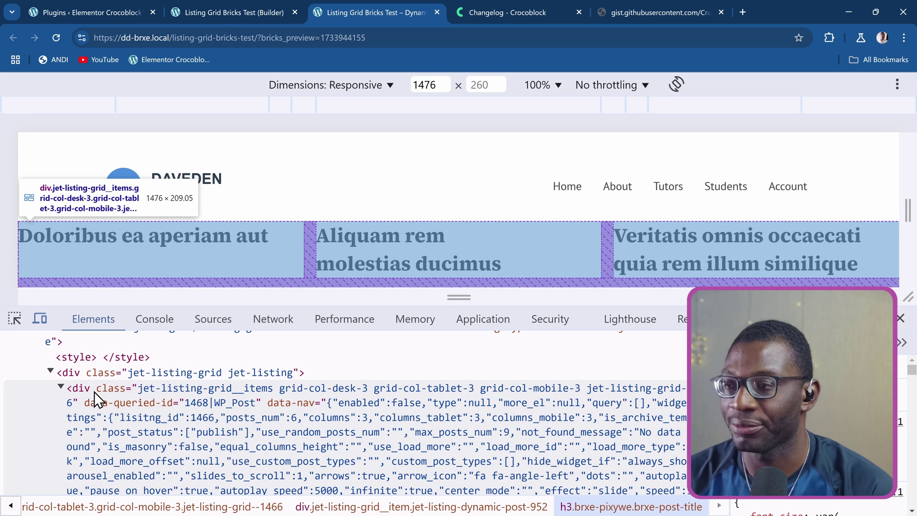
pyautogui.scroll(-1, 143, 405)
pyautogui.scroll(-3, 208, 420)
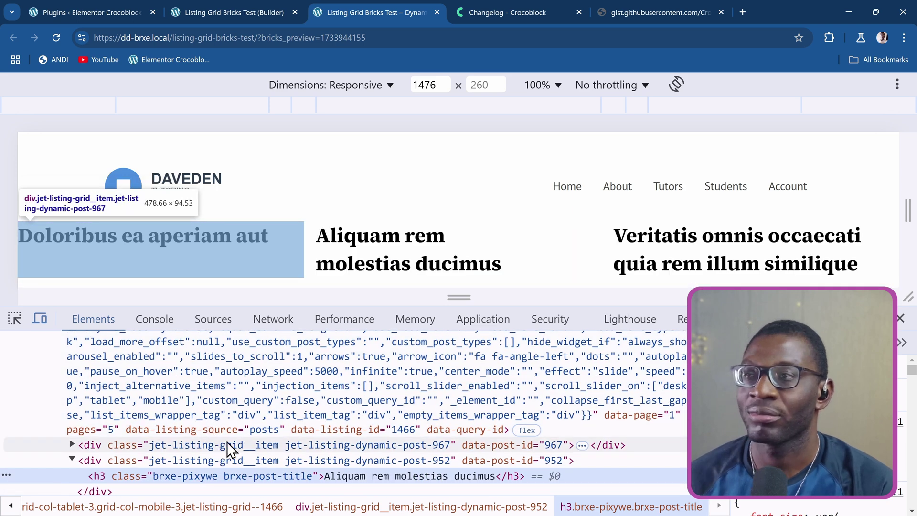
# Add a custom attribute named data-listing-ul with the value true to the Listing Grid and save the page.
pyautogui.click(252, 10)
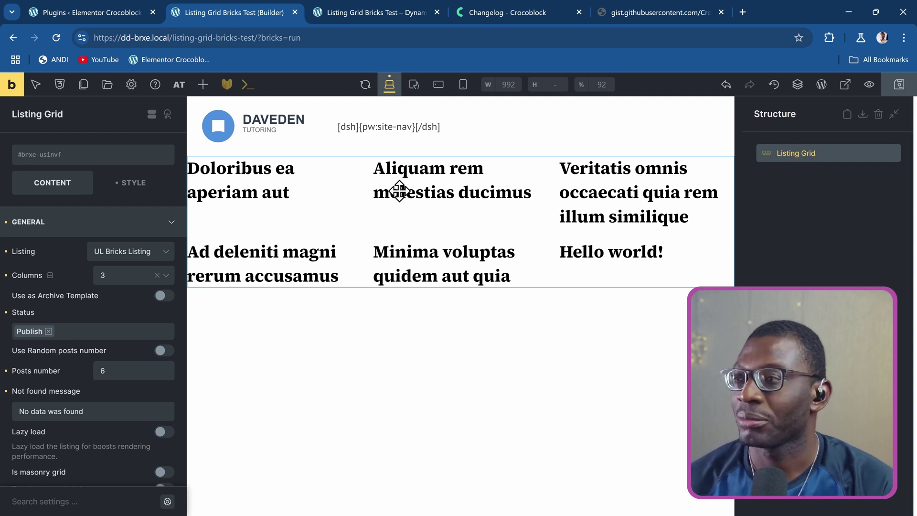
pyautogui.click(126, 189)
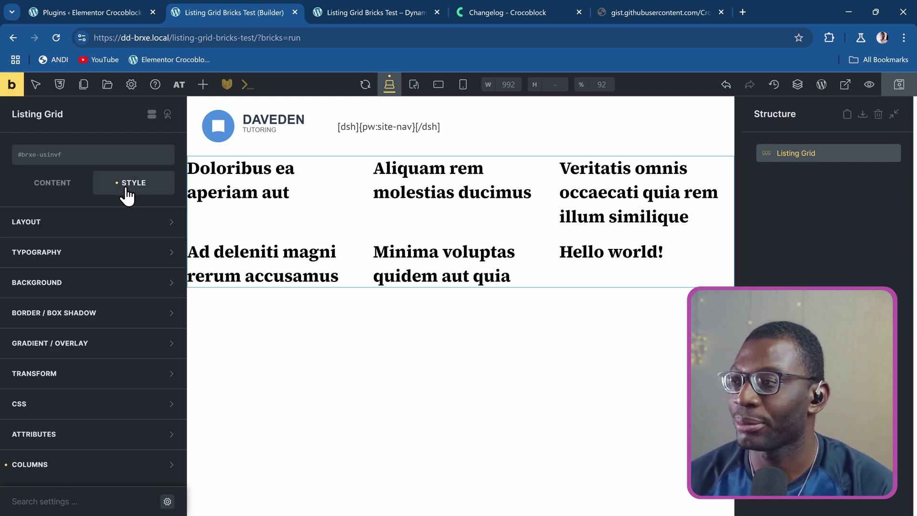
pyautogui.scroll(-1, 123, 250)
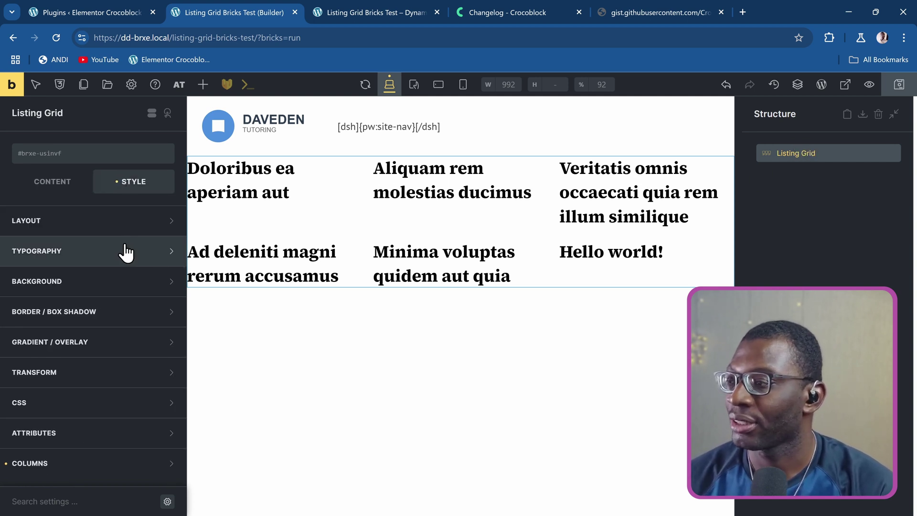
pyautogui.click(73, 428)
pyautogui.scroll(-3, 98, 390)
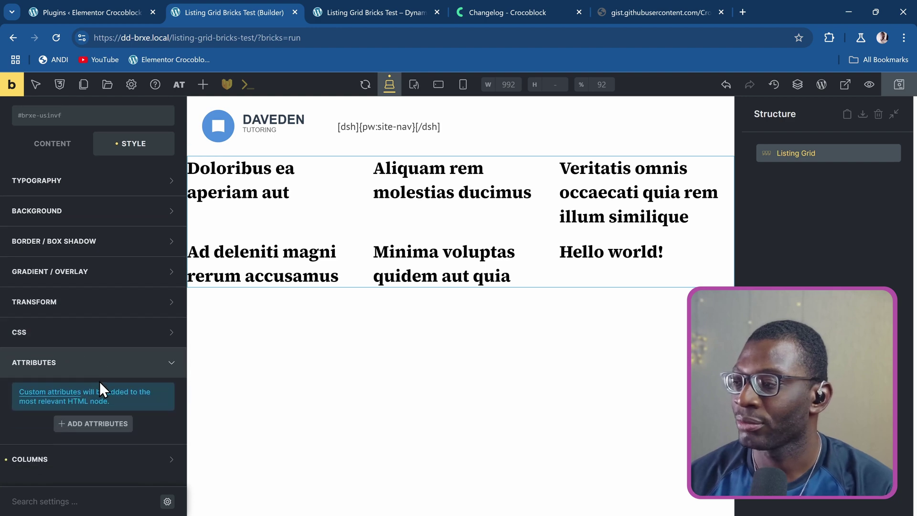
pyautogui.click(71, 432)
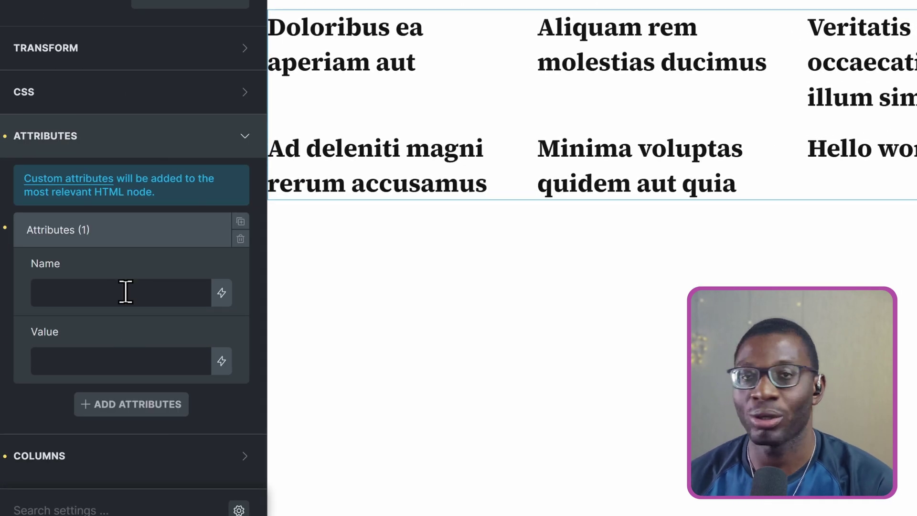
pyautogui.click(126, 292)
pyautogui.write('data-listing-ul')
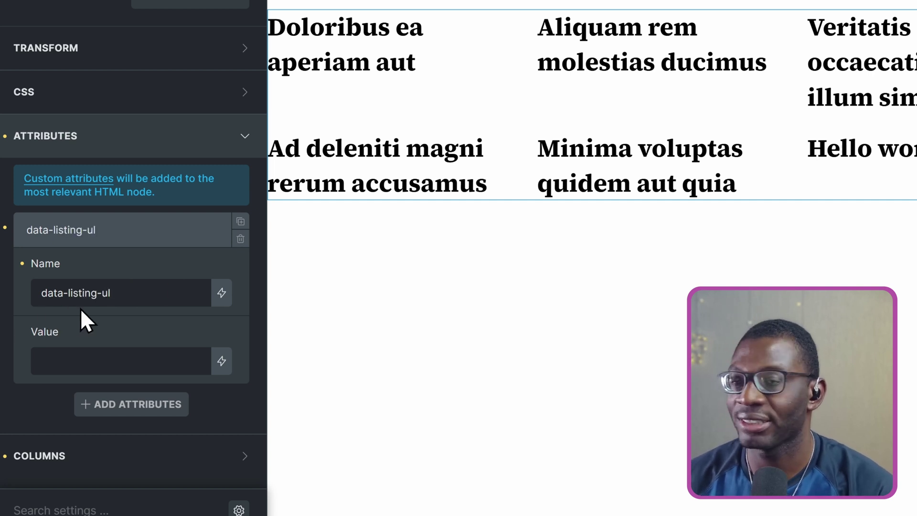
pyautogui.click(93, 362)
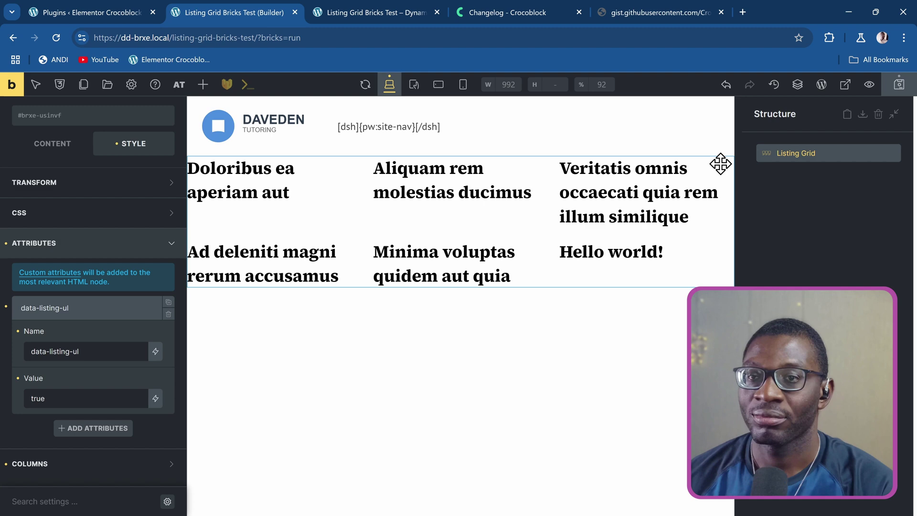
pyautogui.click(898, 85)
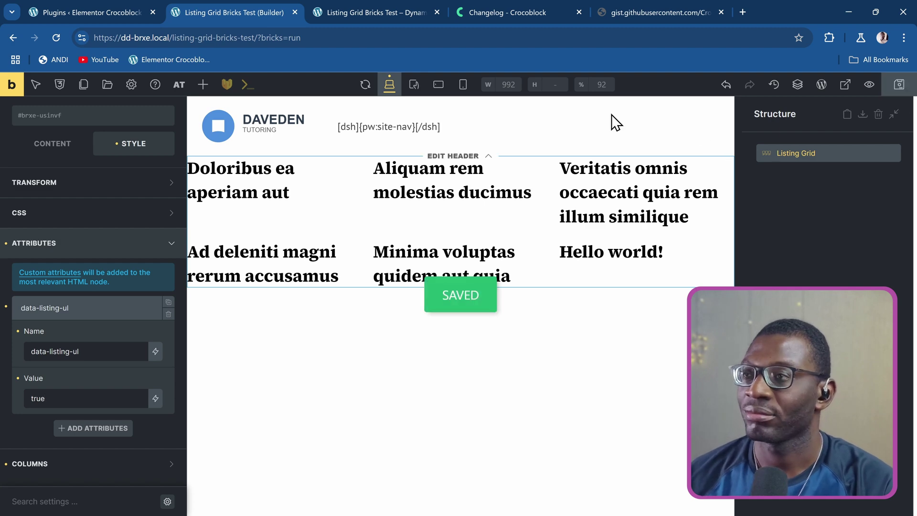
# Reload the front-end preview and inspect the listing grid's wrapper and item tags again, closing the inspector and returning to the builder.
pyautogui.click(333, 16)
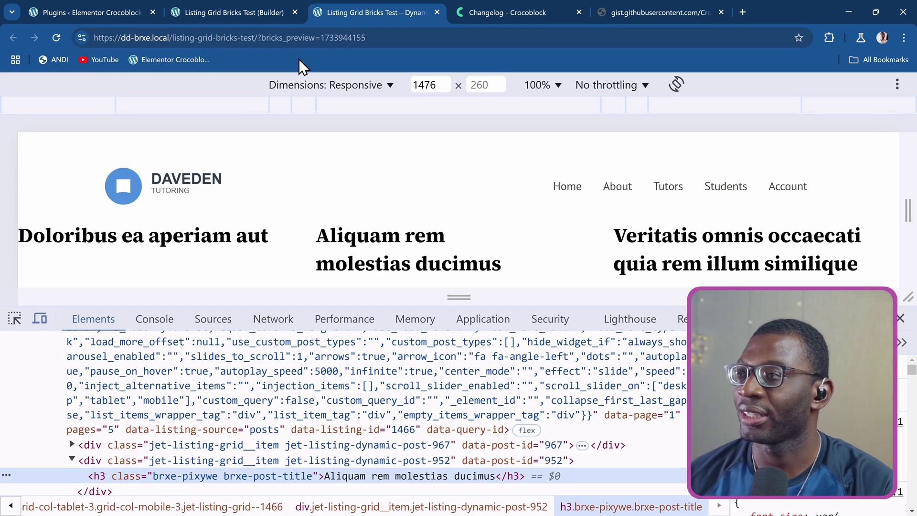
pyautogui.click(57, 37)
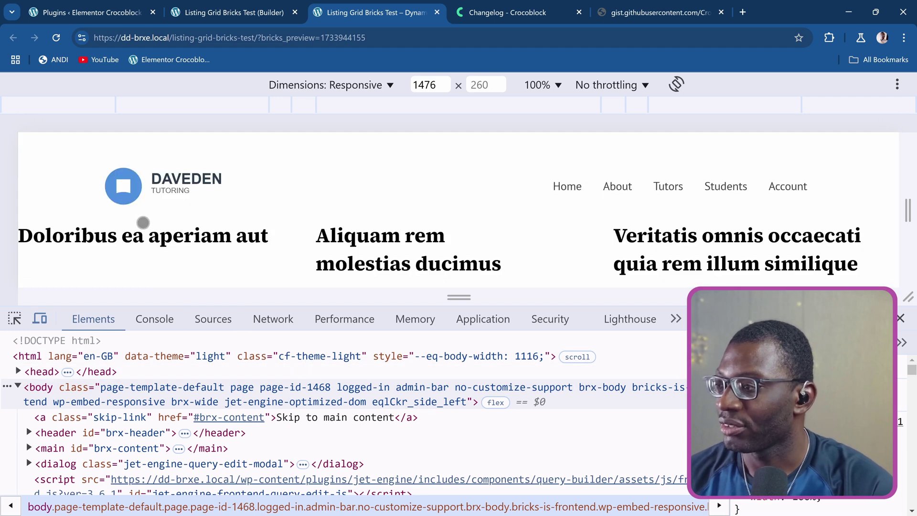
pyautogui.rightClick(143, 228)
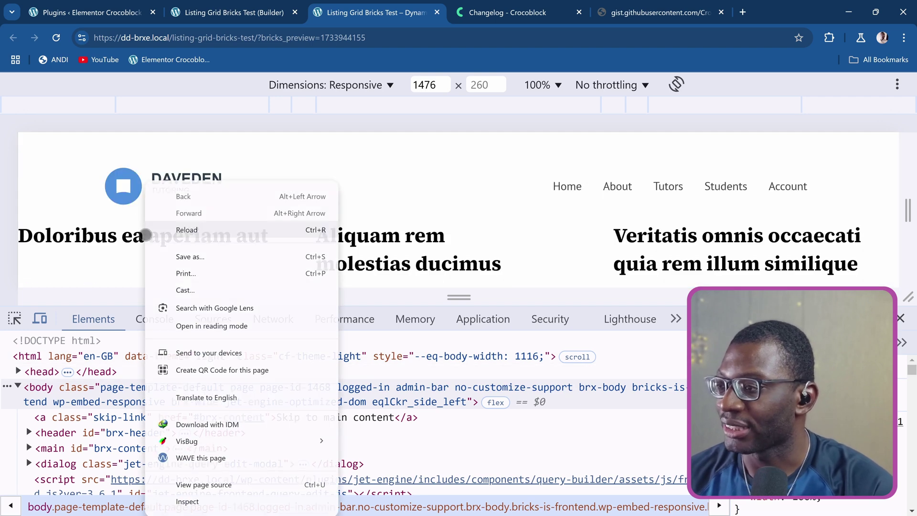
pyautogui.click(233, 501)
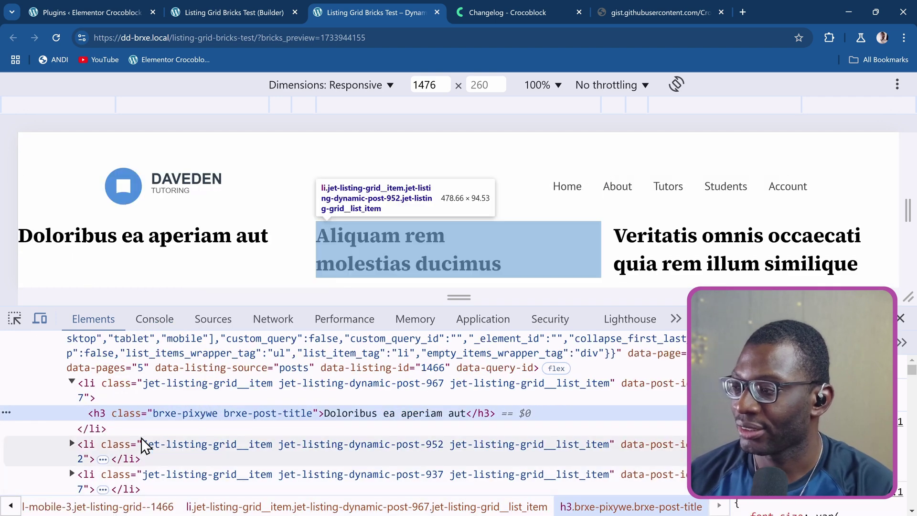
pyautogui.scroll(5, 95, 386)
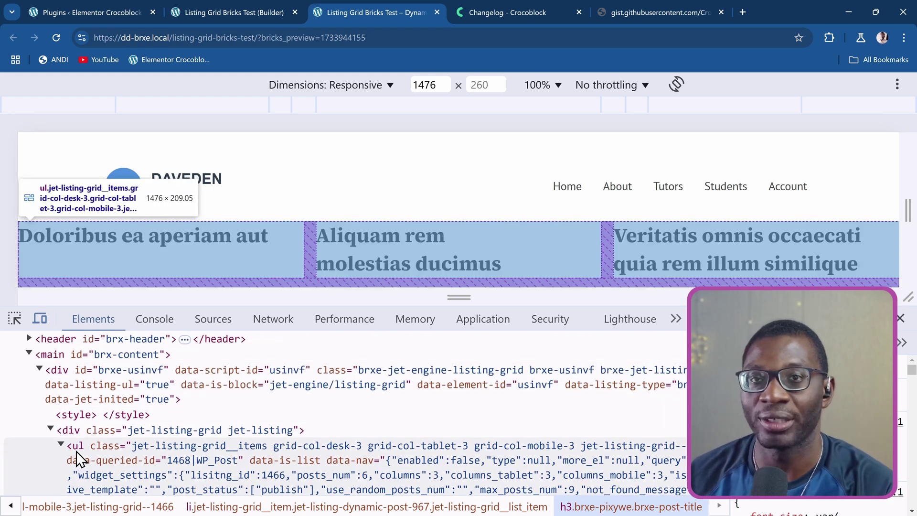
pyautogui.scroll(-5, 97, 448)
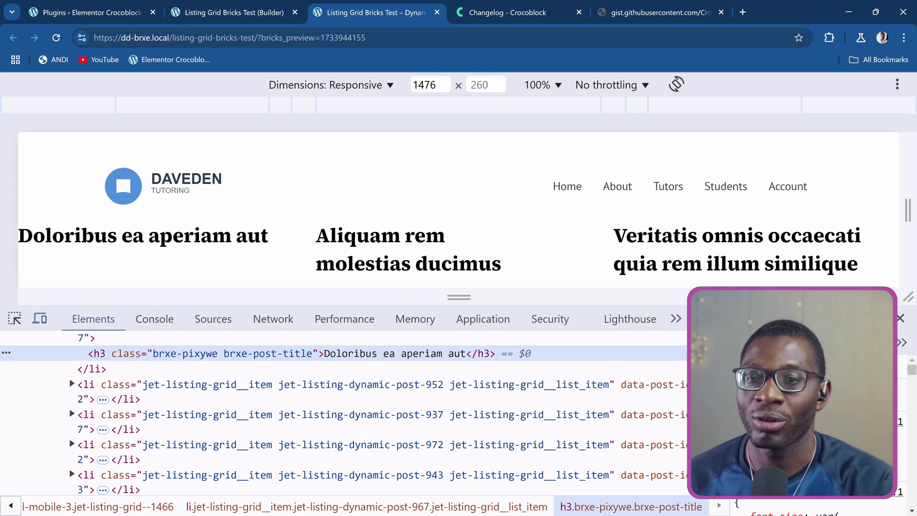
pyautogui.click(900, 318)
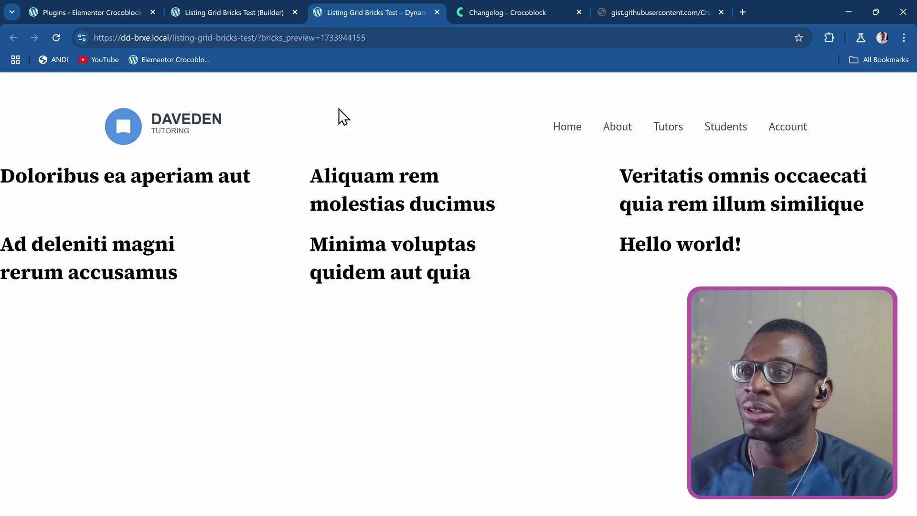
pyautogui.moveTo(223, 9)
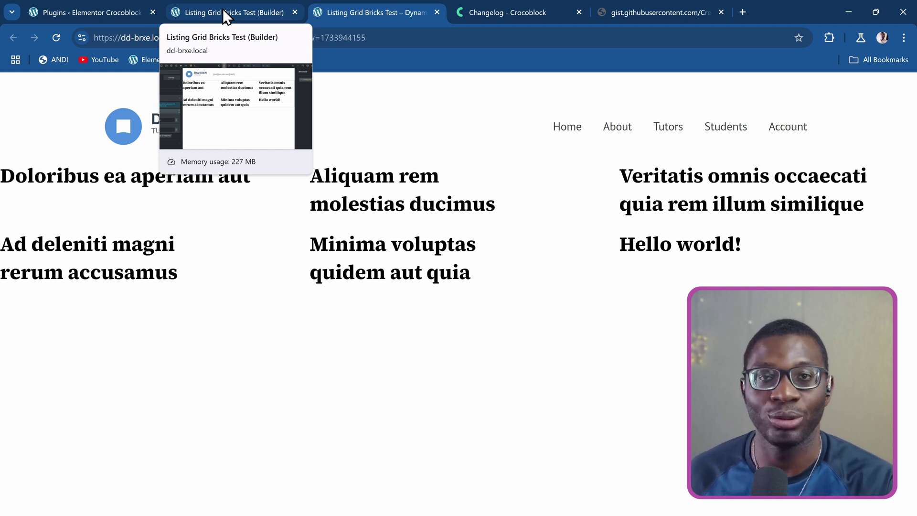
pyautogui.click(254, 11)
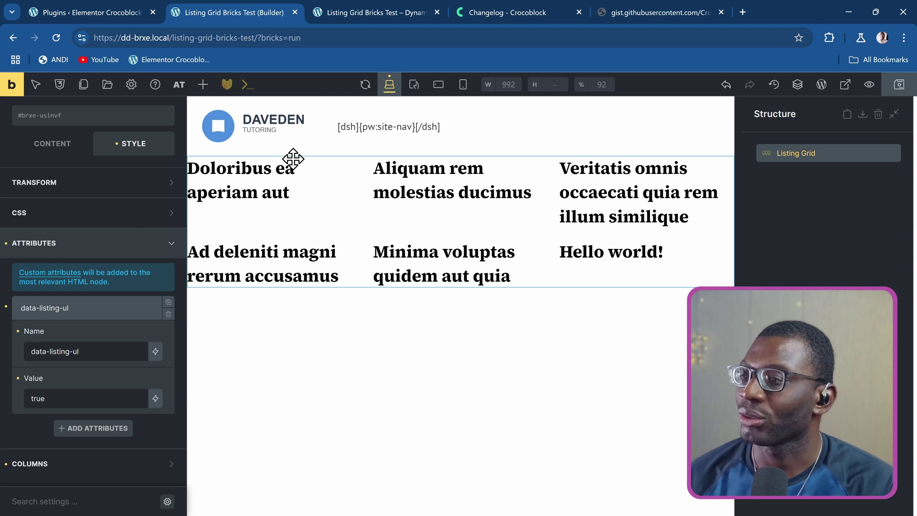
# Open JetEngine's Listings/Components admin page from the builder.
pyautogui.click(299, 384)
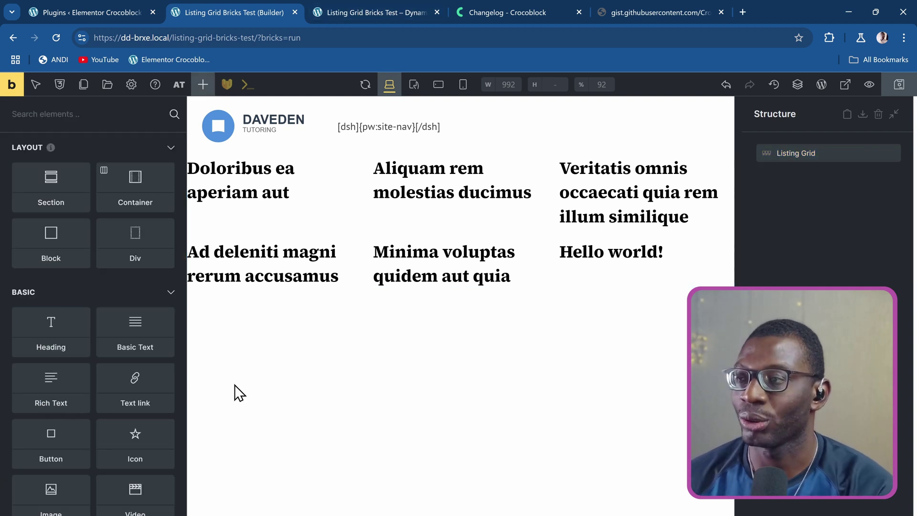
pyautogui.hotkey('ctrl', 'k')
pyautogui.write('jet')
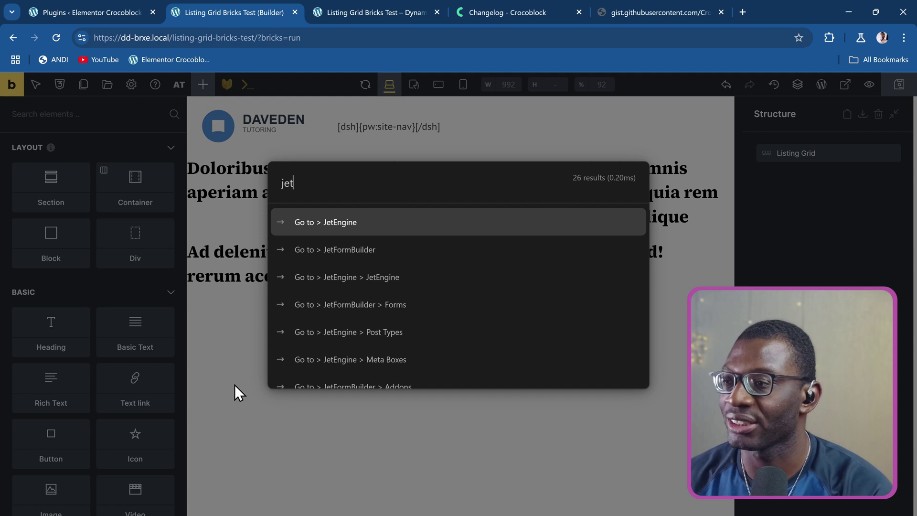
pyautogui.press('Return')
pyautogui.press('Down')
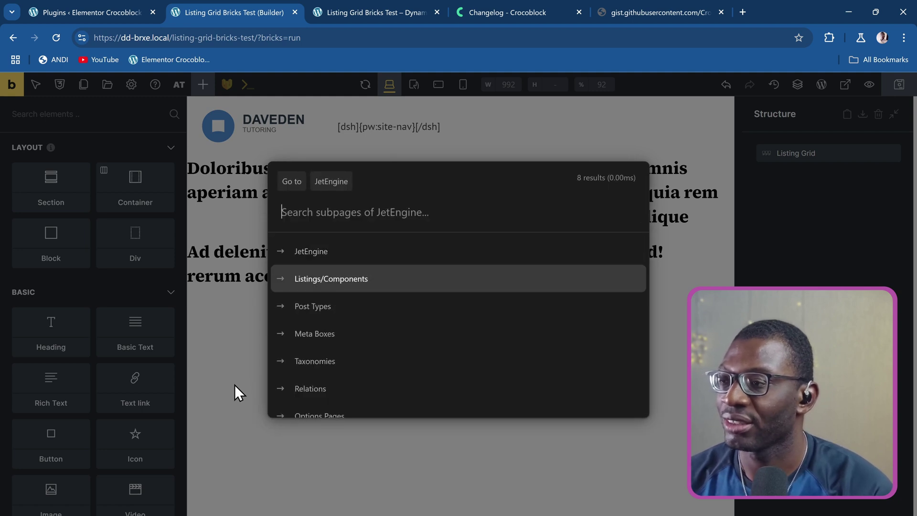
pyautogui.press('Return')
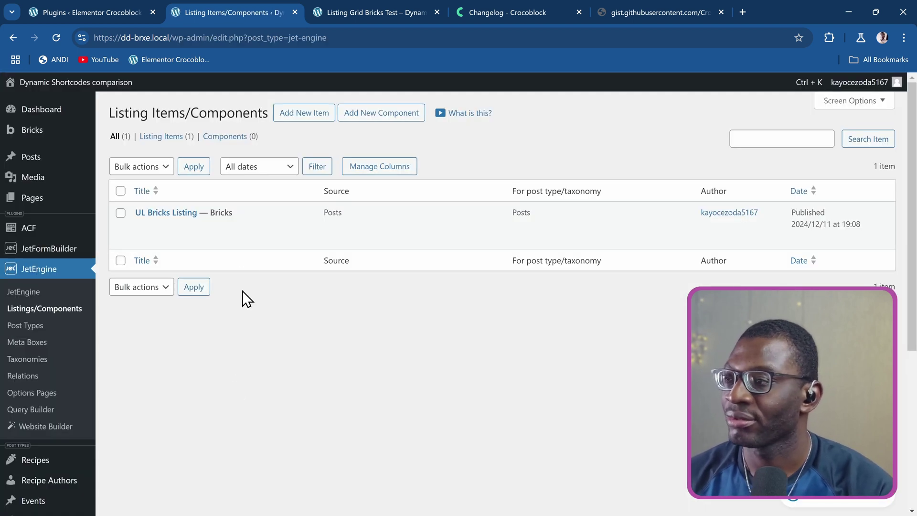
# Create a listing item named "UL Lisitng Blocks" for Posts with the Blocks (Gutenberg) listing view.
pyautogui.click(322, 118)
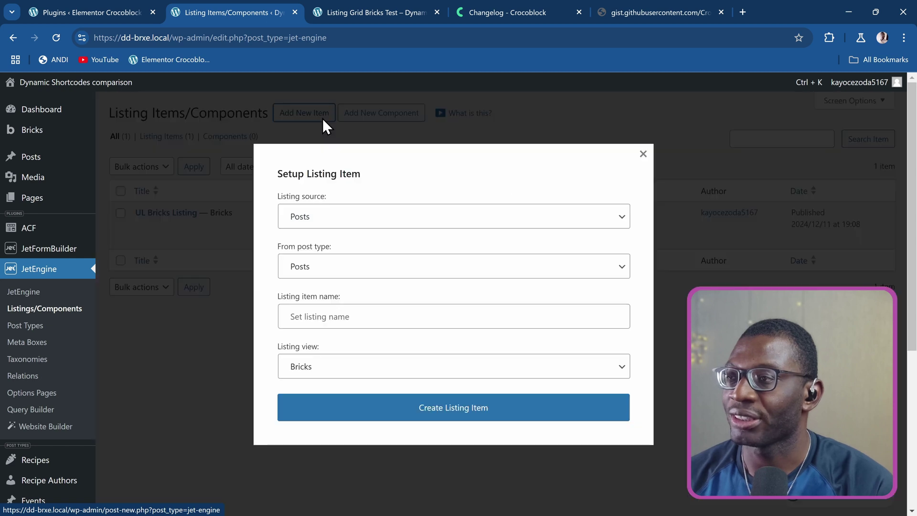
pyautogui.click(335, 322)
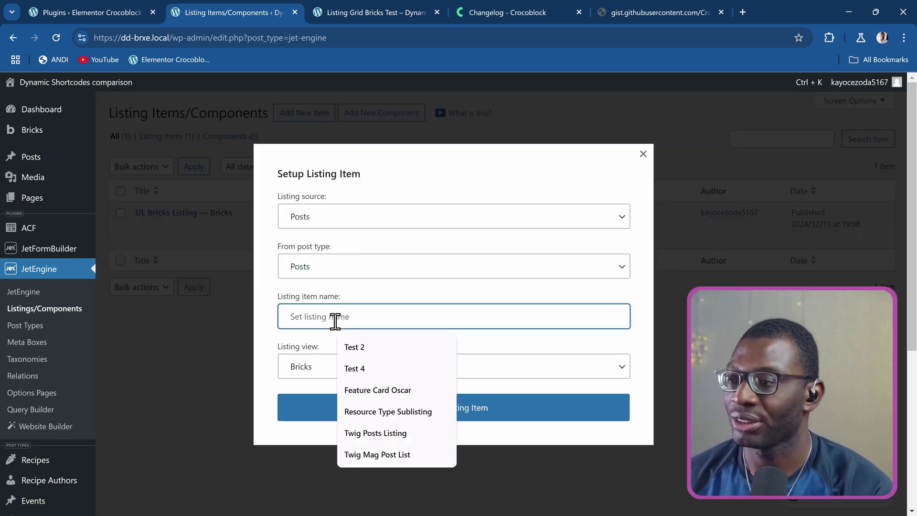
pyautogui.write('UL Lisitng Blocks')
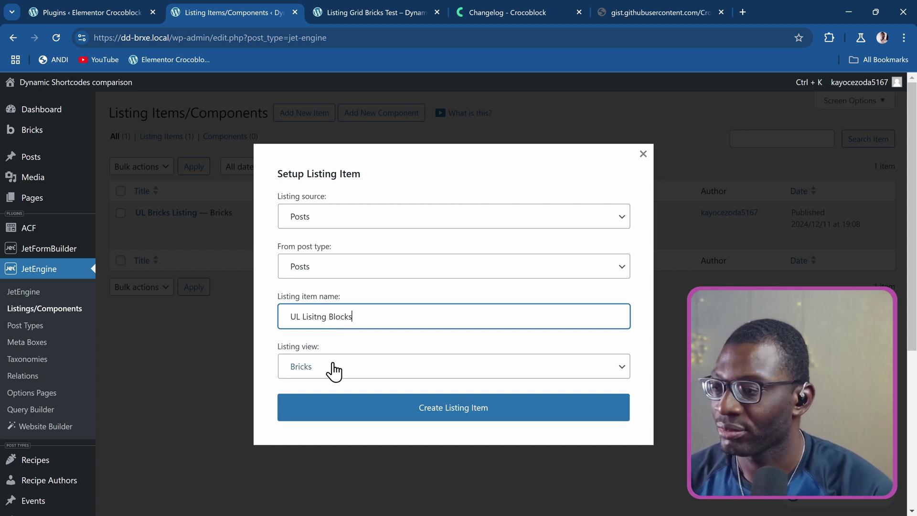
pyautogui.click(334, 368)
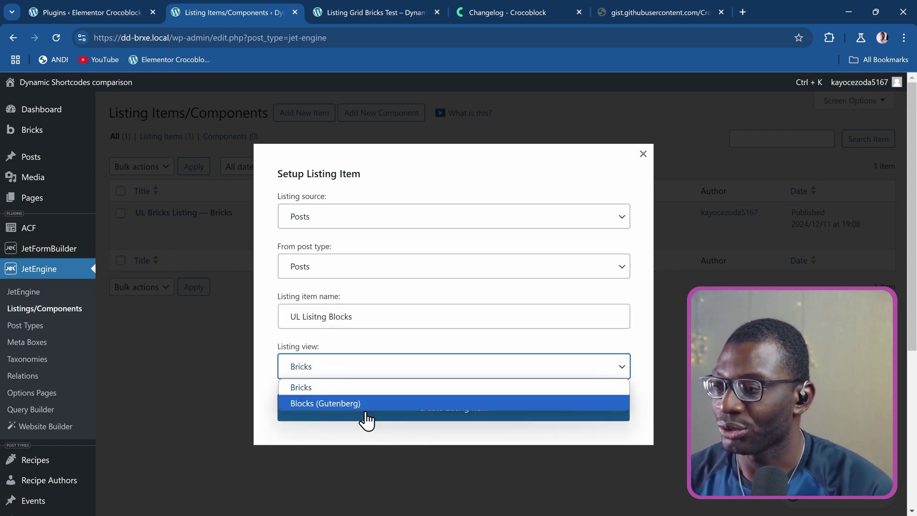
pyautogui.click(342, 404)
pyautogui.click(403, 408)
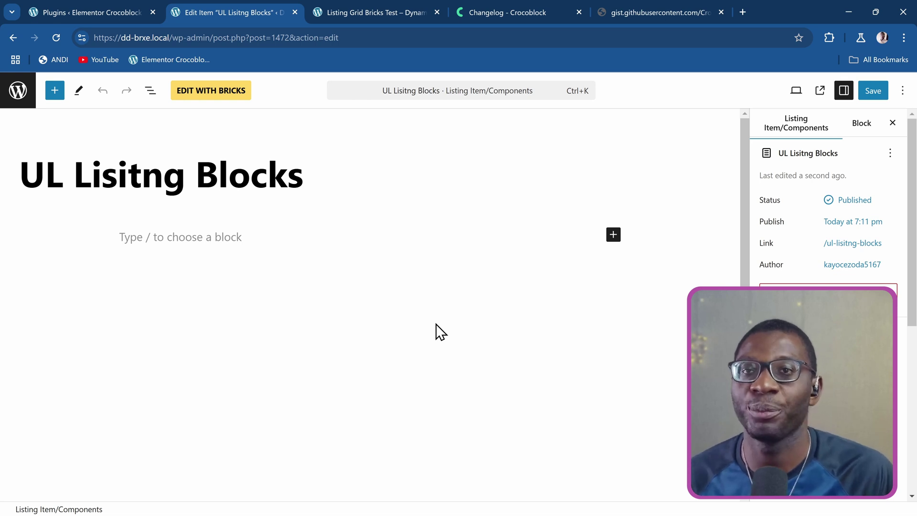
# Add a Dynamic Field block to the listing item and save it.
pyautogui.click(226, 236)
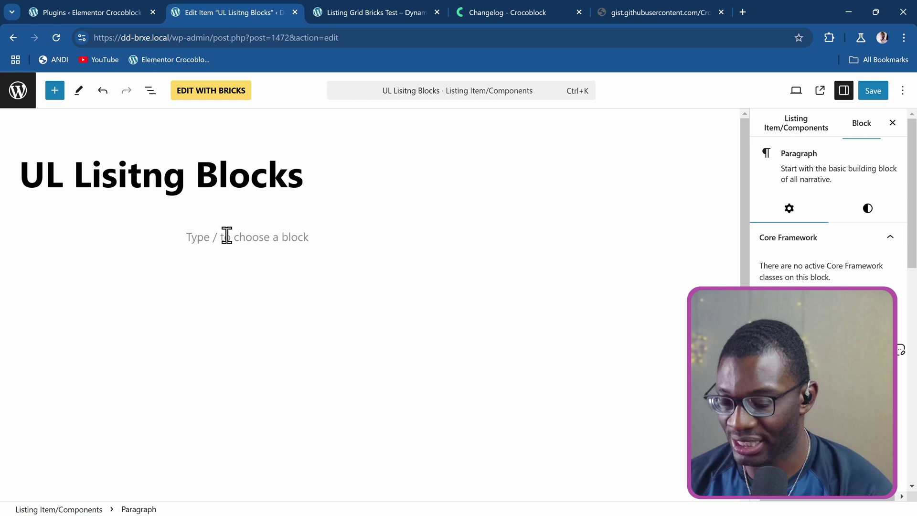
pyautogui.write('/dyna')
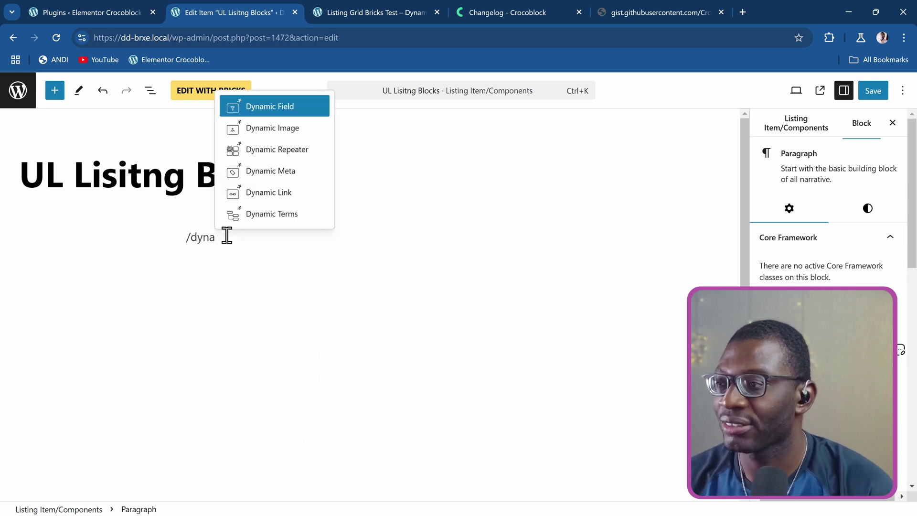
pyautogui.press('Return')
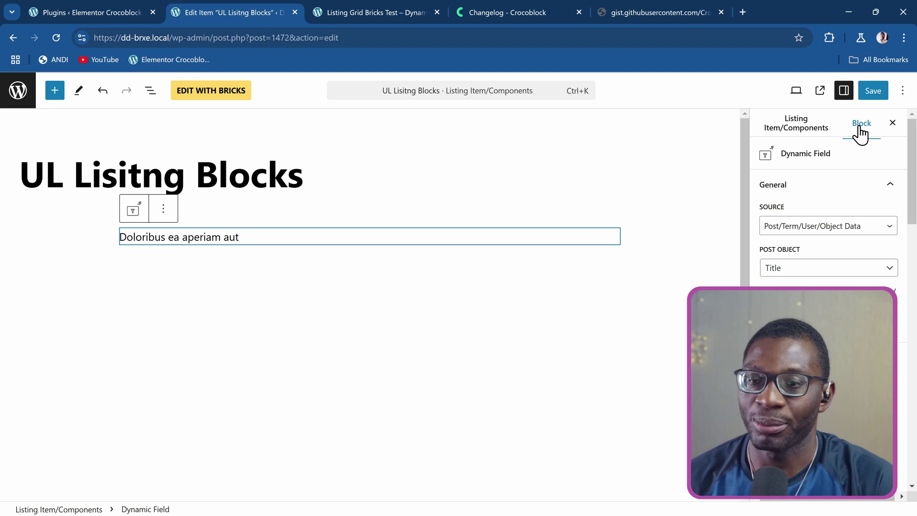
pyautogui.click(884, 91)
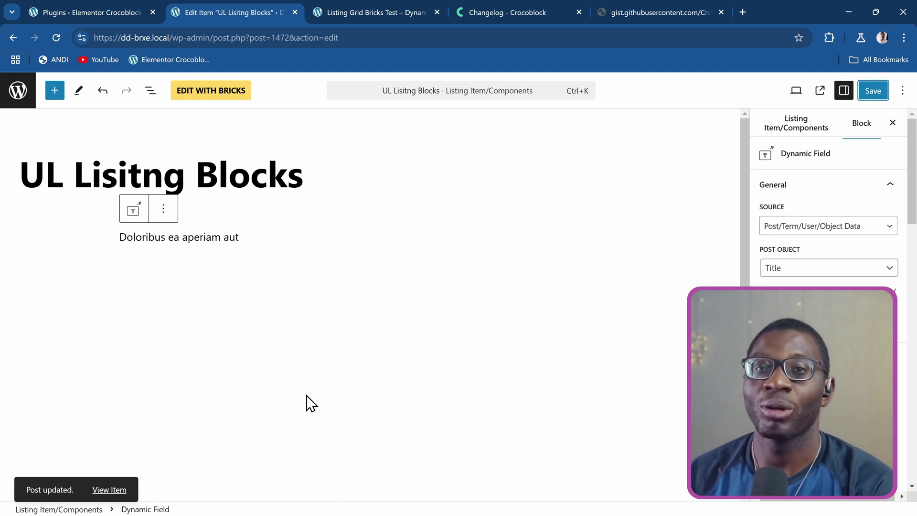
# Create a new page and title it "UL Listing Block Preview".
pyautogui.hotkey('ctrl', 'k')
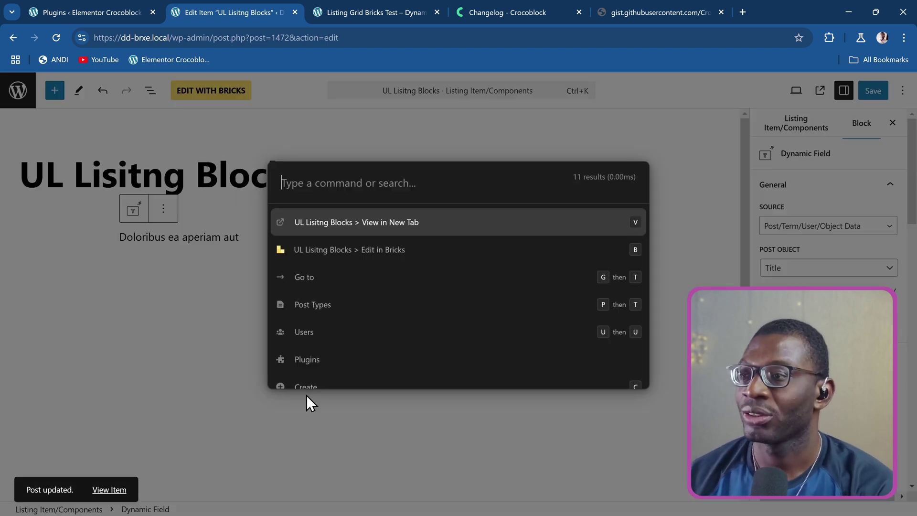
pyautogui.write('c')
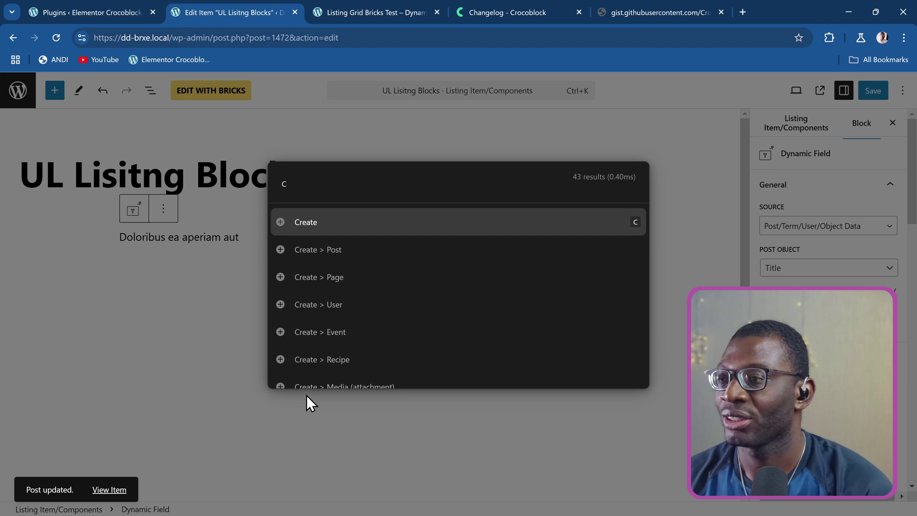
pyautogui.press('Down')
pyautogui.press('Down')
pyautogui.press('Return')
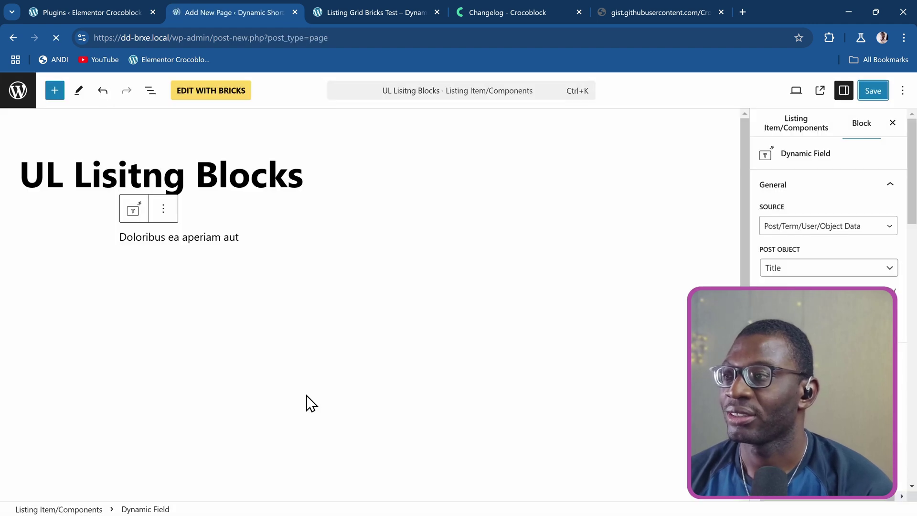
pyautogui.write('UL Lisitng')
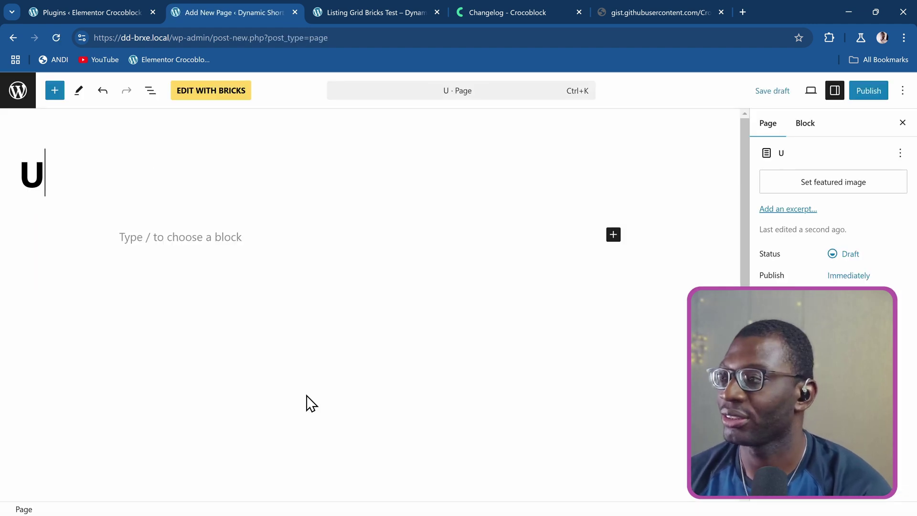
pyautogui.press('BackSpace')
pyautogui.press('BackSpace')
pyautogui.press('BackSpace')
pyautogui.press('BackSpace')
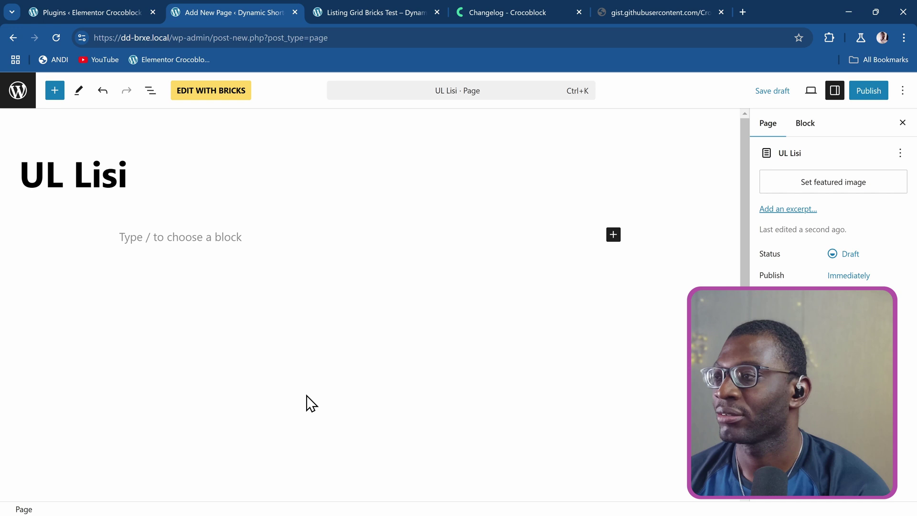
pyautogui.write('ting Bl')
pyautogui.write('ock')
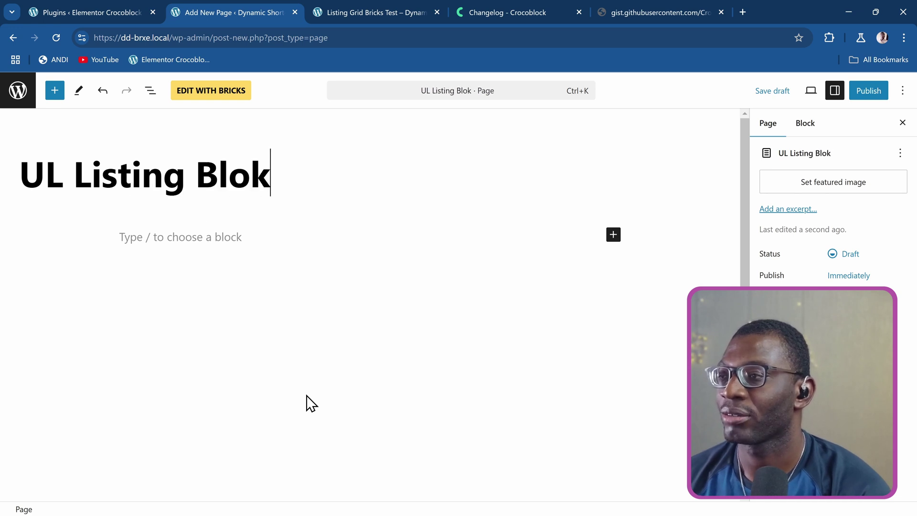
pyautogui.press('BackSpace')
pyautogui.write('ck Previe')
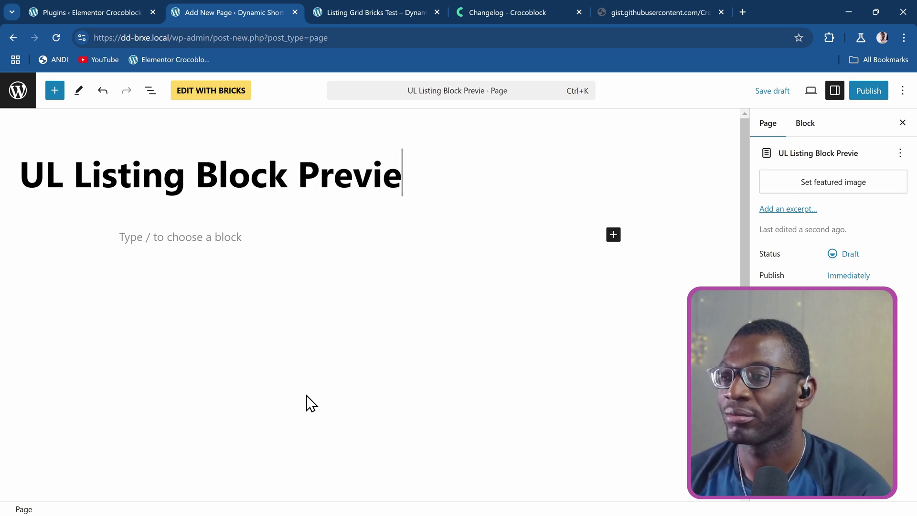
pyautogui.write('w')
# Insert a Listing Grid block below the page title and set its listing to UL Lisitng Blocks.
pyautogui.click(286, 239)
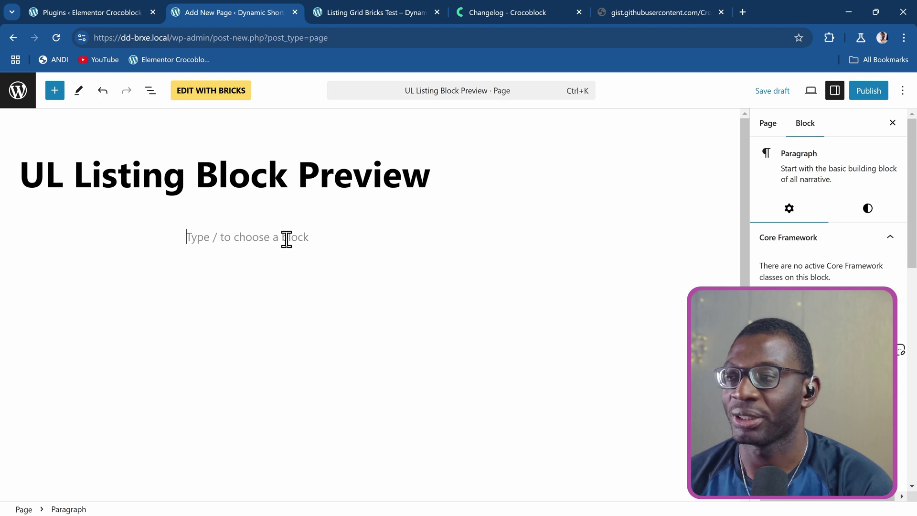
pyautogui.write('/lis')
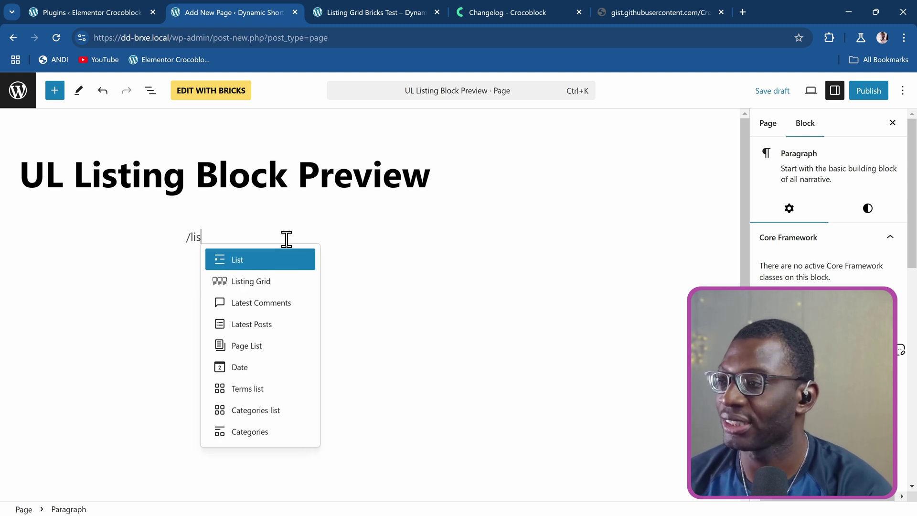
pyautogui.write('in')
pyautogui.press('BackSpace')
pyautogui.press('BackSpace')
pyautogui.write('ting')
pyautogui.press('Return')
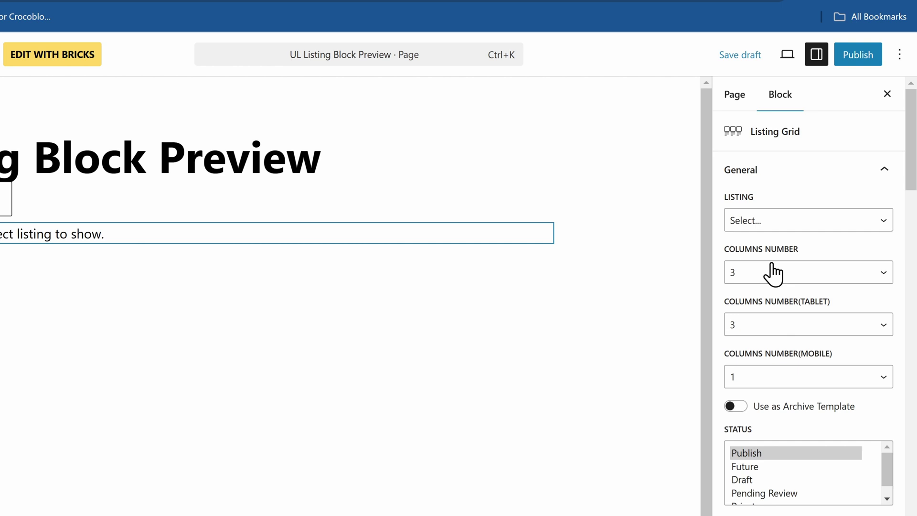
pyautogui.click(775, 222)
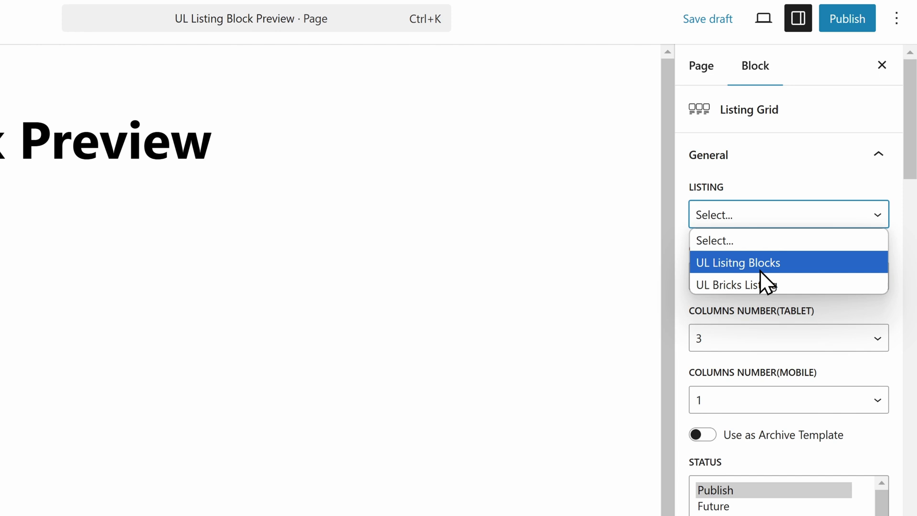
pyautogui.click(734, 264)
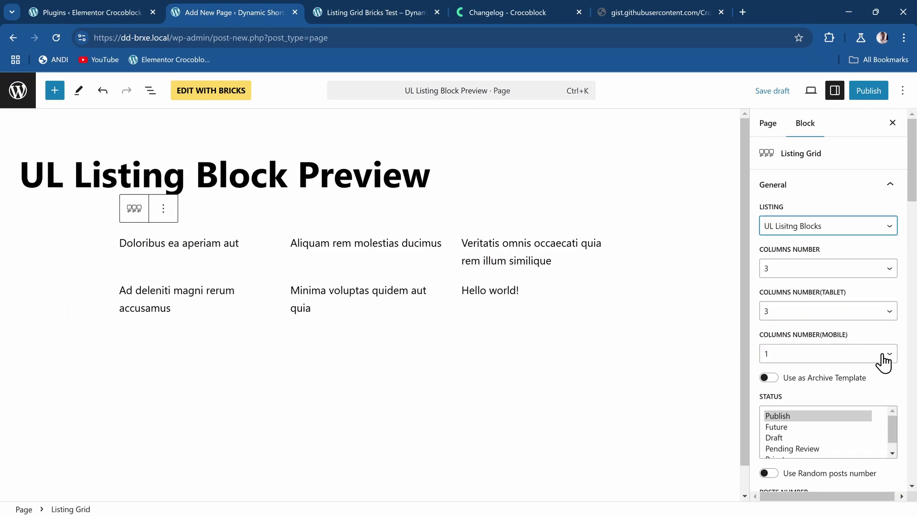
# Publish the UL Listing Block Preview page and view it on the front end.
pyautogui.scroll(-10, 883, 361)
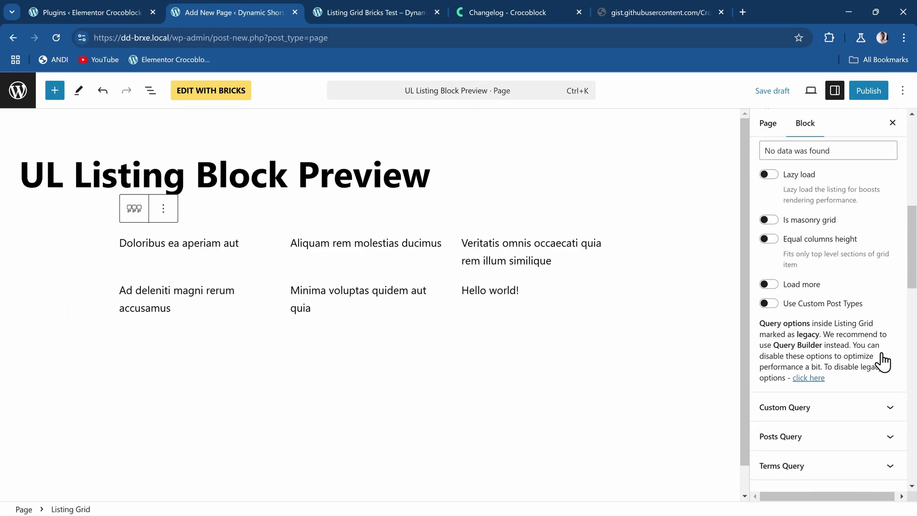
pyautogui.click(867, 95)
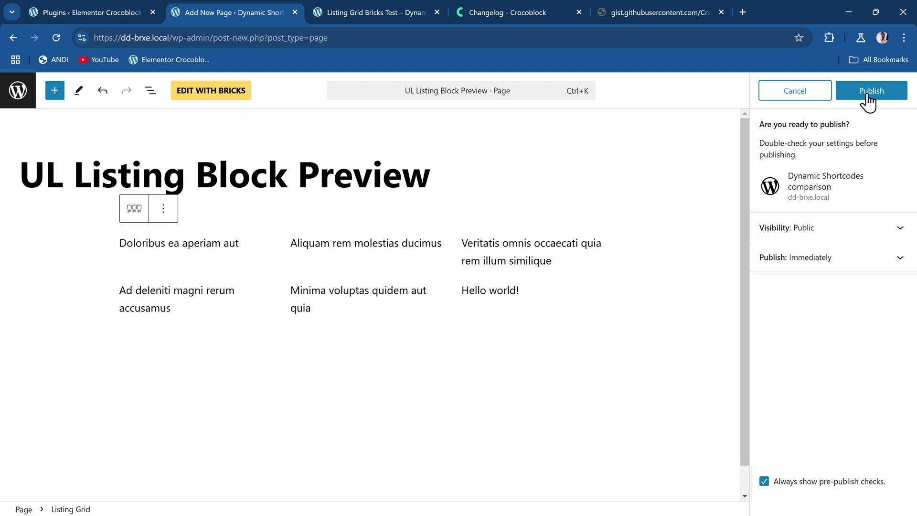
pyautogui.click(867, 93)
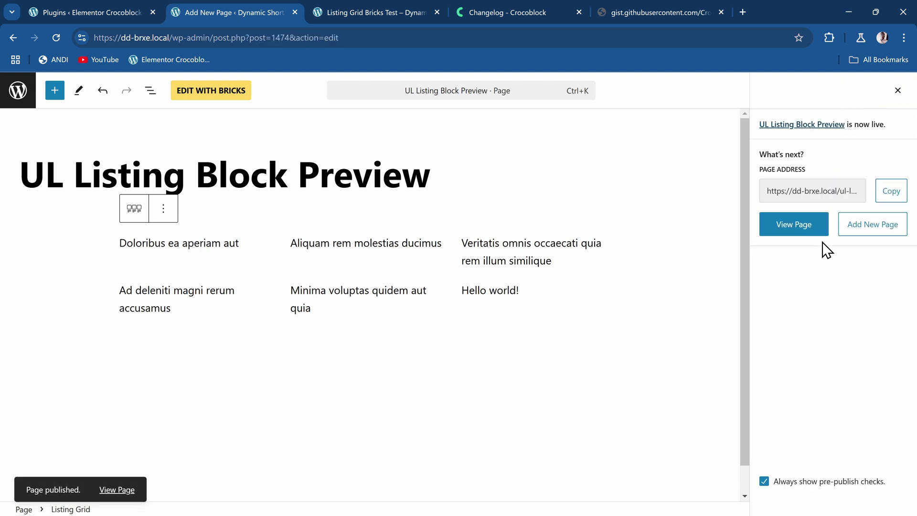
pyautogui.click(789, 229)
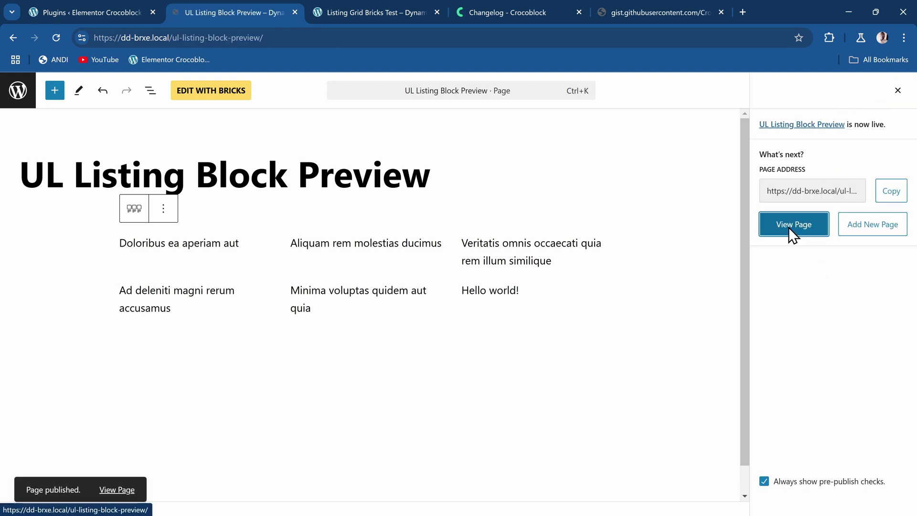
# Inspect the HTML tags of the block listing grid's wrapper and items, closing the inspector and returning to the page editor.
pyautogui.rightClick(379, 228)
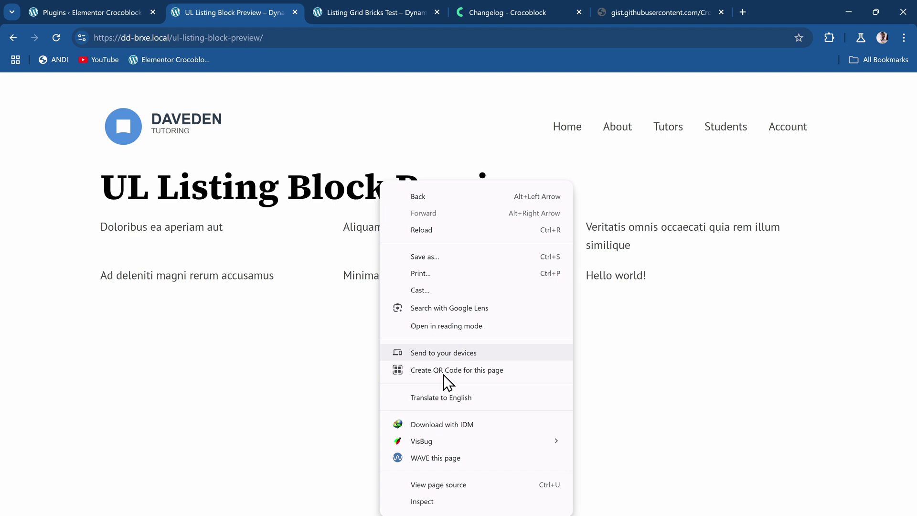
pyautogui.click(440, 500)
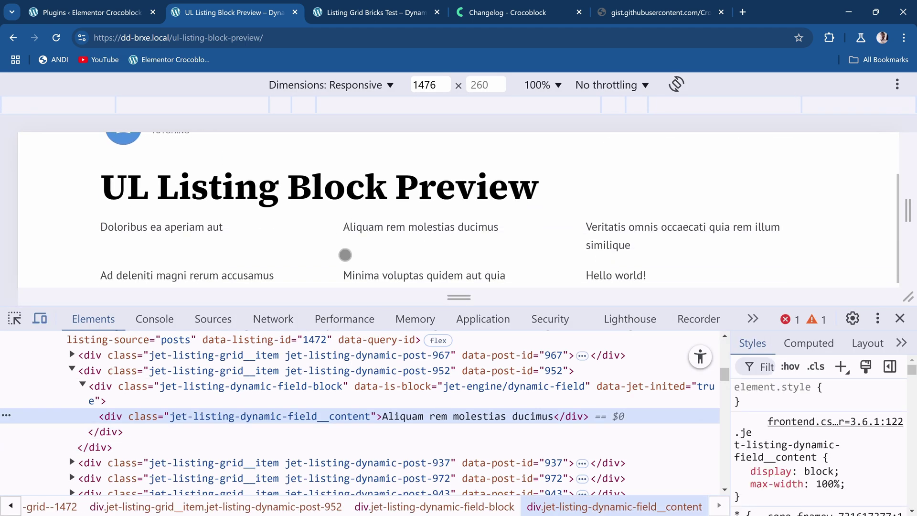
pyautogui.click(74, 370)
pyautogui.click(72, 369)
pyautogui.scroll(2, 73, 377)
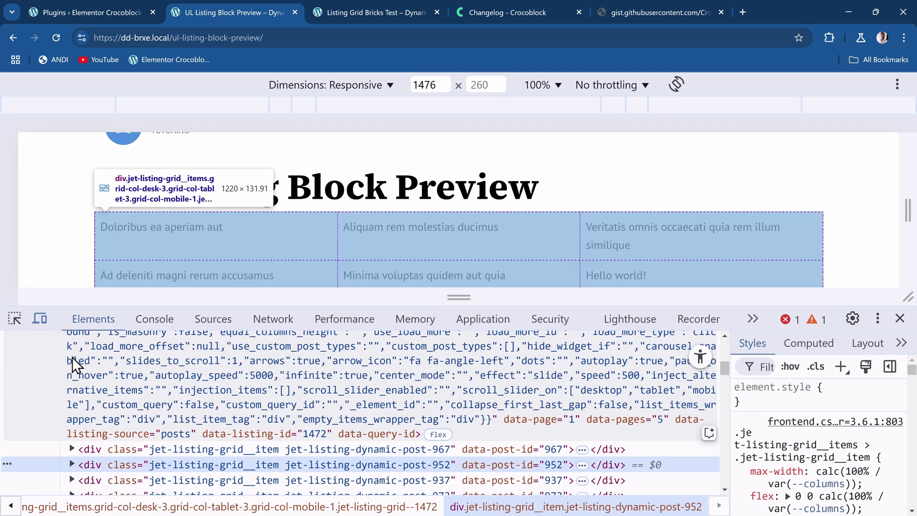
pyautogui.scroll(2, 71, 363)
pyautogui.scroll(-5, 91, 391)
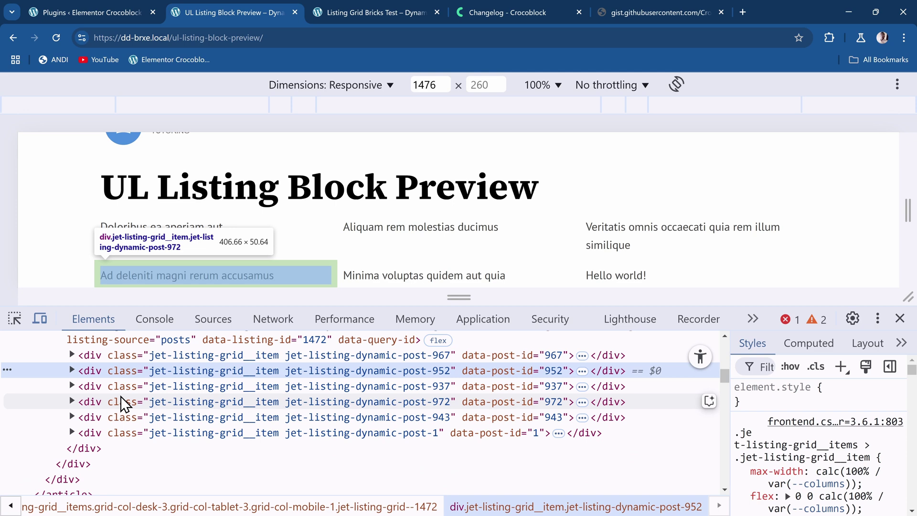
pyautogui.click(13, 33)
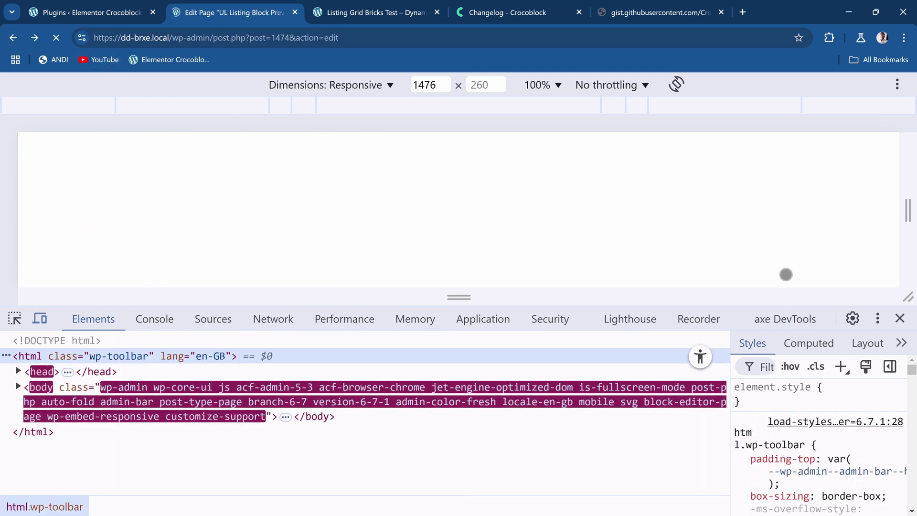
pyautogui.click(899, 318)
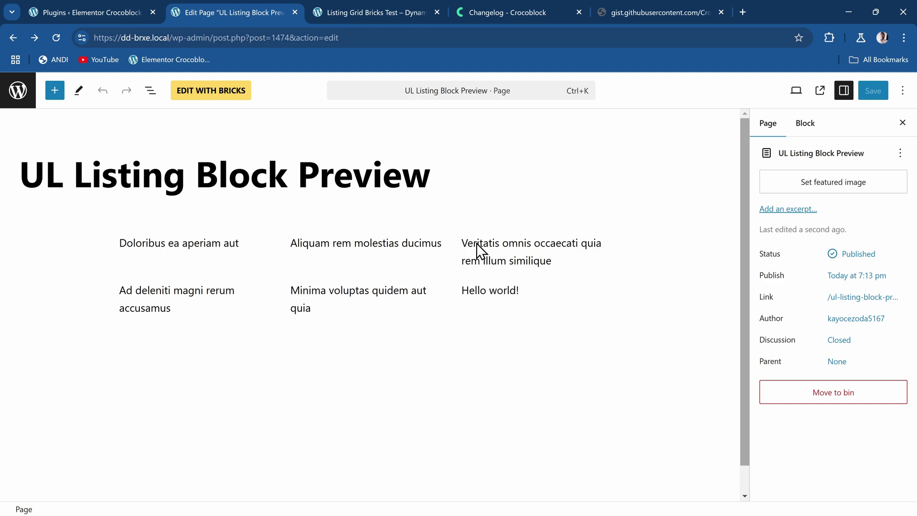
# Add the CSS class listing-ul to the Listing Grid block and update the page.
pyautogui.click(596, 260)
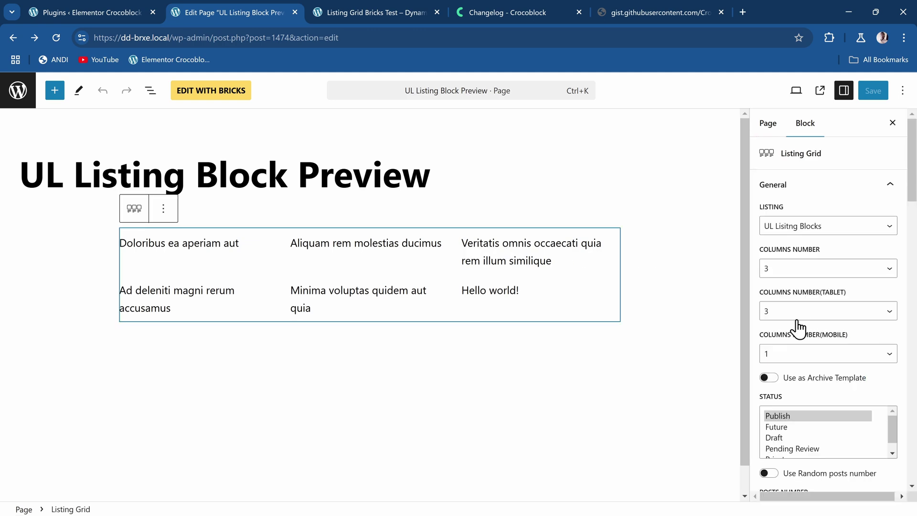
pyautogui.scroll(-20, 798, 328)
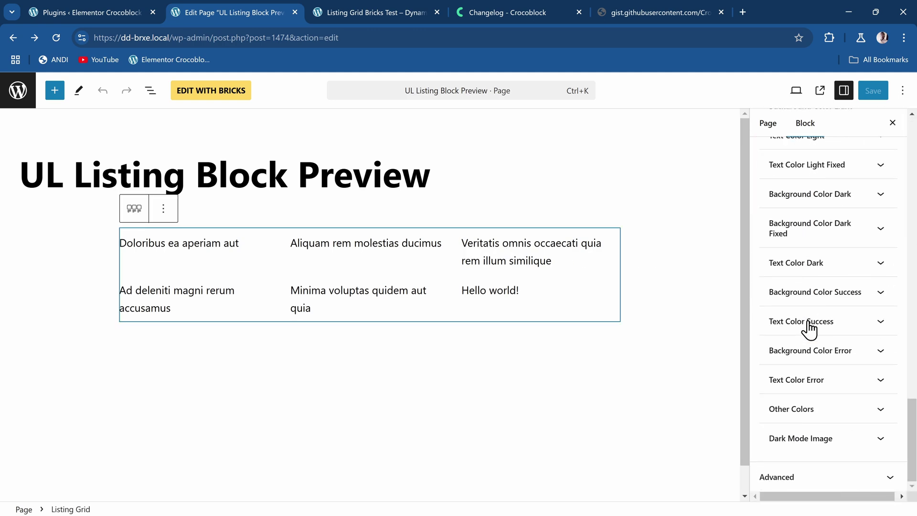
pyautogui.click(795, 477)
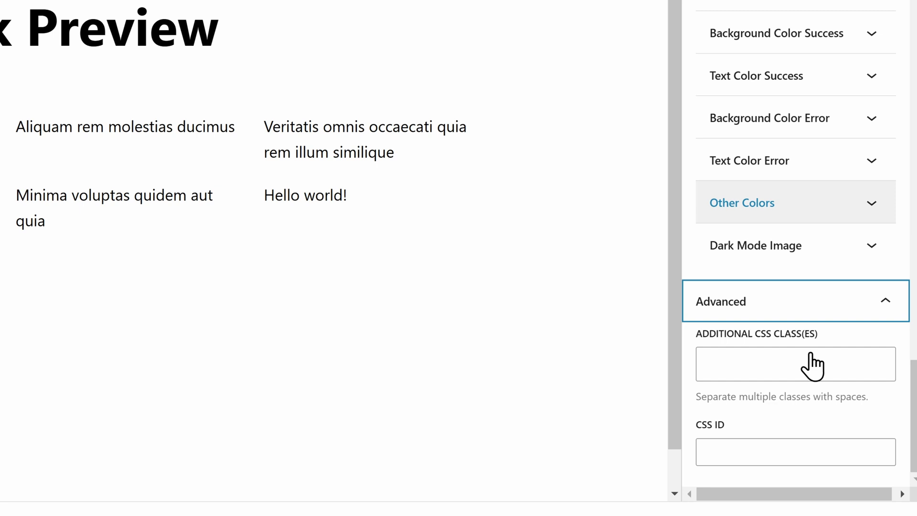
pyautogui.click(747, 368)
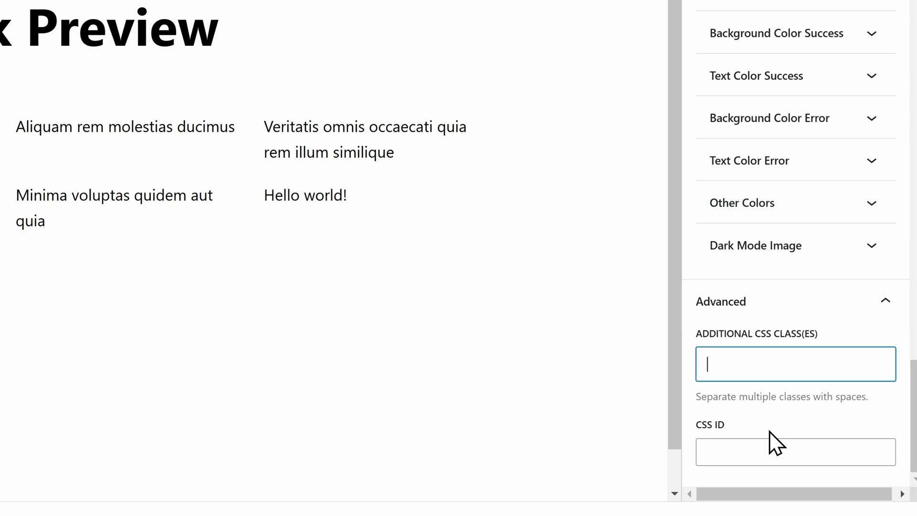
pyautogui.write('listing-ul')
pyautogui.click(873, 91)
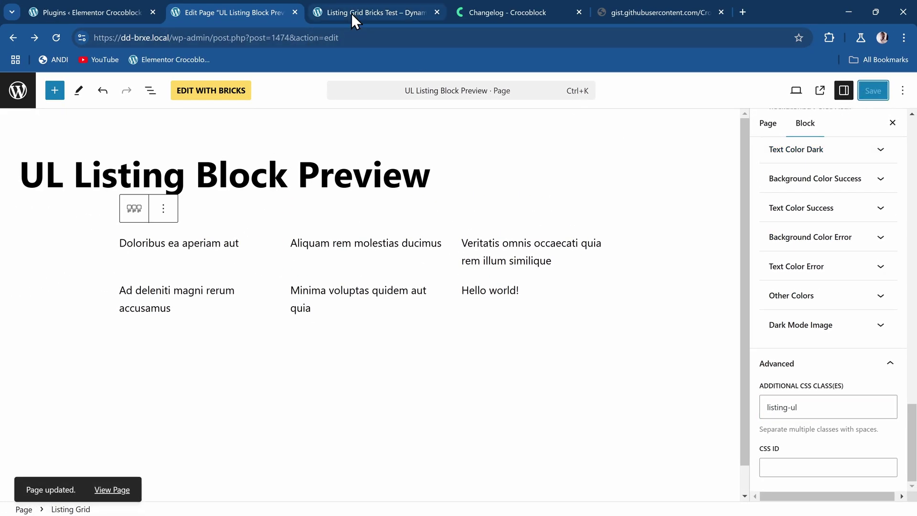
# View the updated page on the front end and inspect the HTML tags of the listing grid's wrapper and items.
pyautogui.click(821, 91)
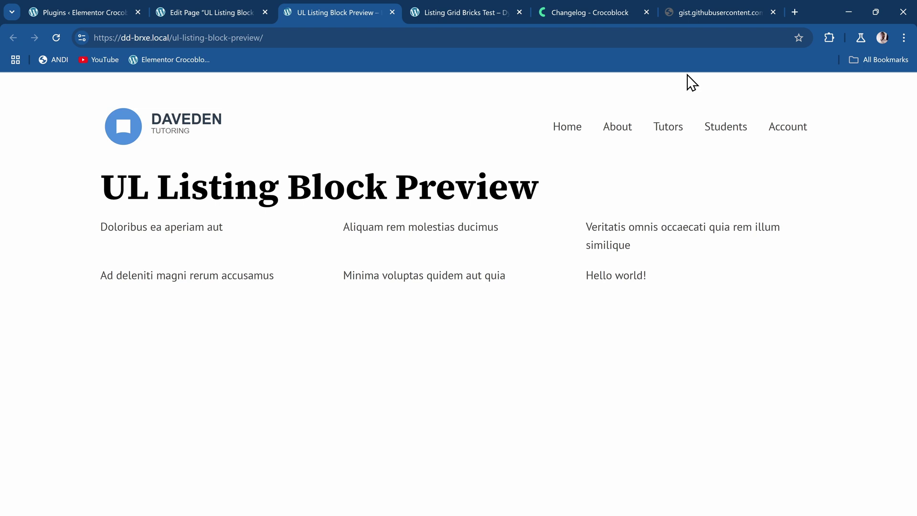
pyautogui.rightClick(397, 232)
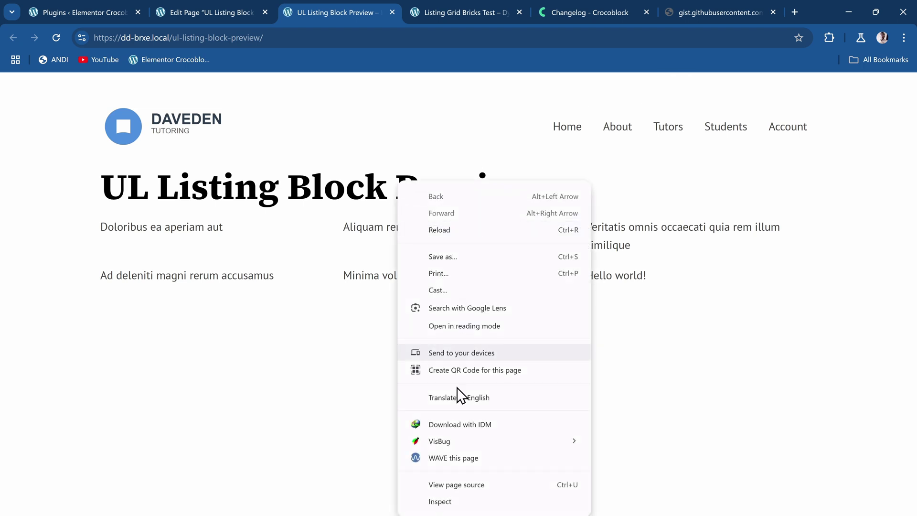
pyautogui.click(435, 499)
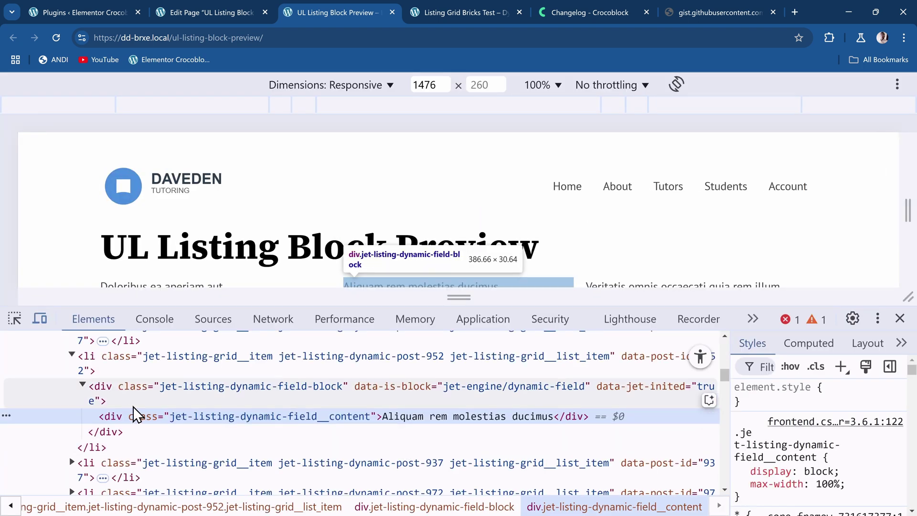
pyautogui.scroll(2, 124, 408)
pyautogui.click(83, 417)
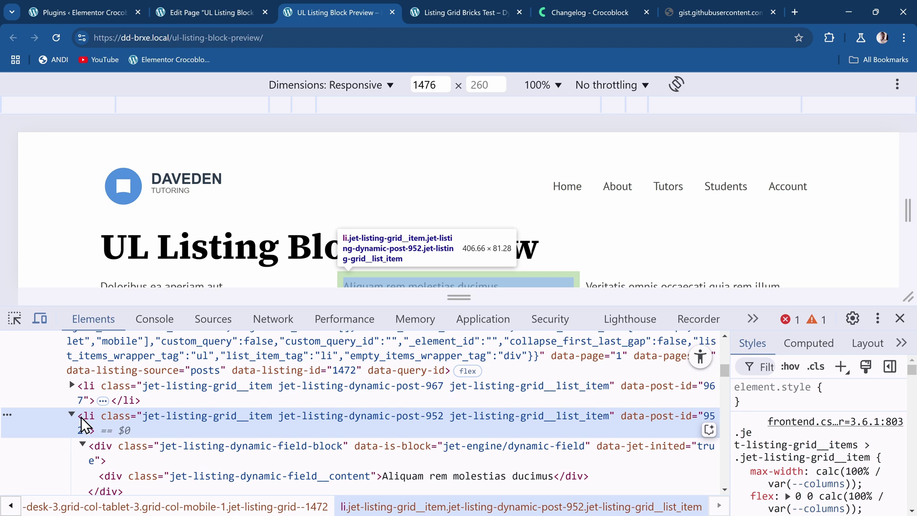
pyautogui.scroll(3, 77, 416)
pyautogui.scroll(5, 76, 472)
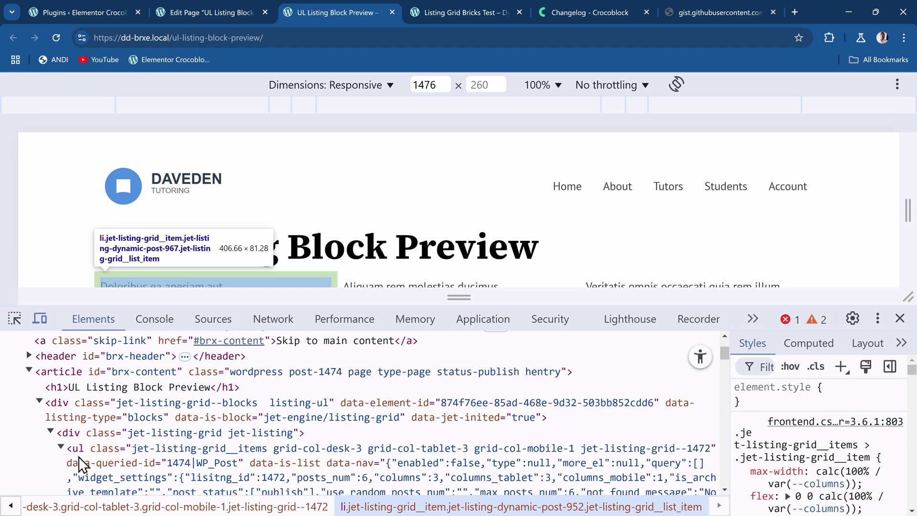
pyautogui.scroll(-5, 82, 448)
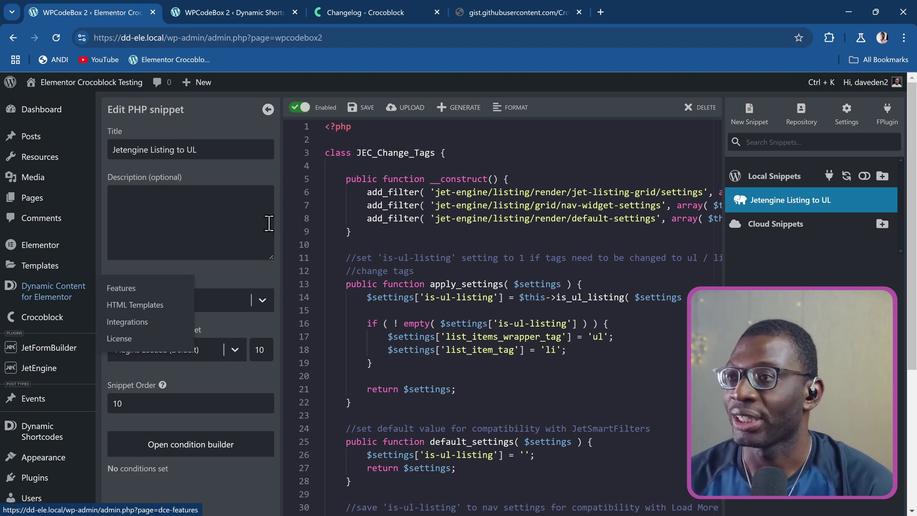
# Look at the raw PHP snippet source on the gist page and return to the Elementor site's snippet editor.
pyautogui.click(518, 9)
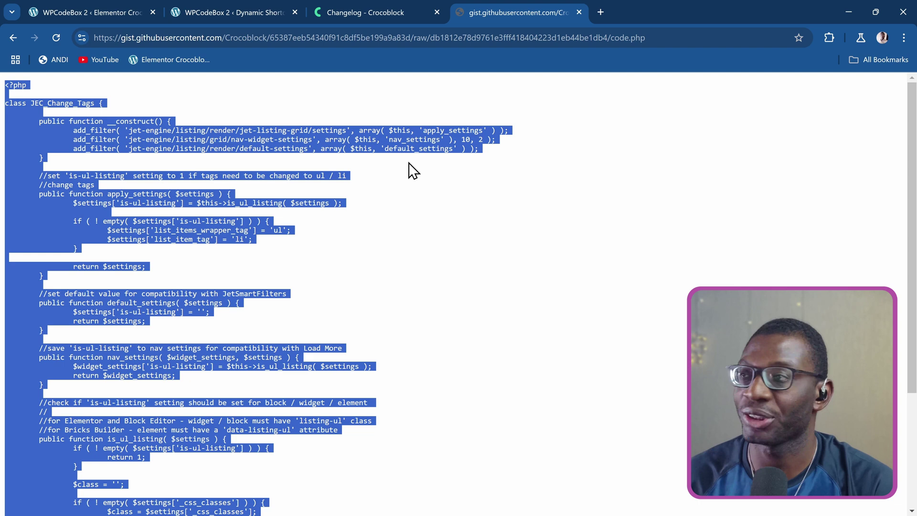
pyautogui.click(71, 9)
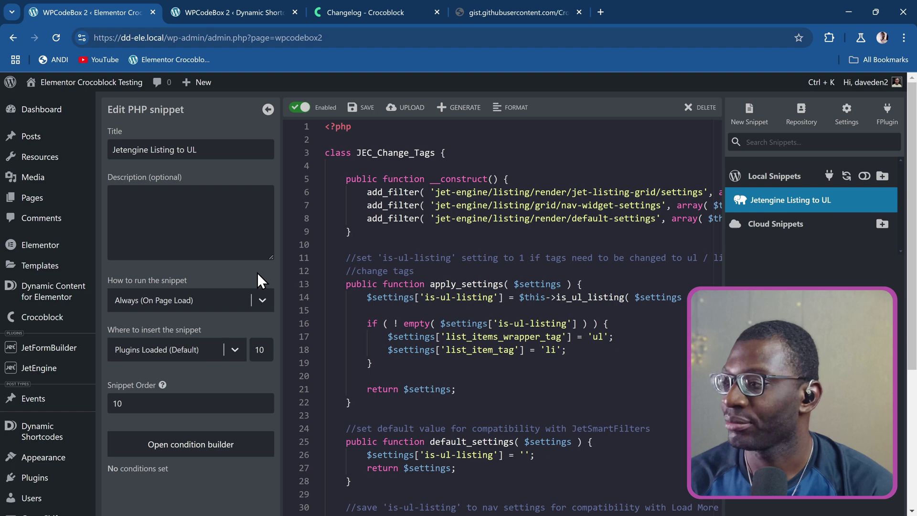
# Create a JetEngine listing item named "Elementor UL Listing" with Posts as source and post type and Elementor as the listing view.
pyautogui.moveTo(61, 380)
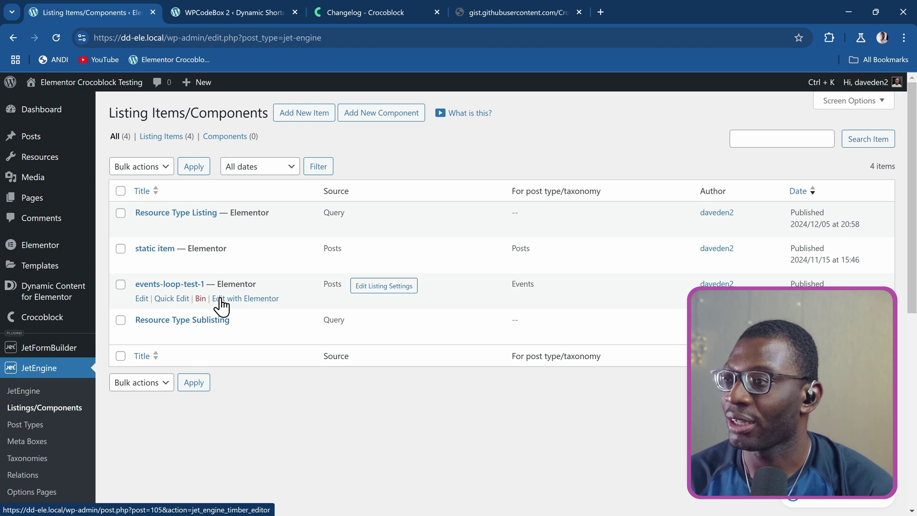
pyautogui.click(308, 111)
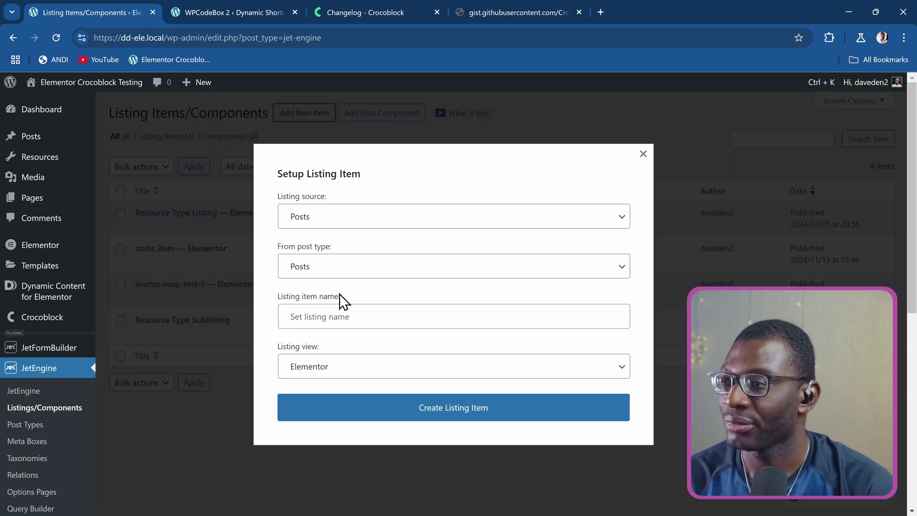
pyautogui.click(356, 316)
pyautogui.write('El')
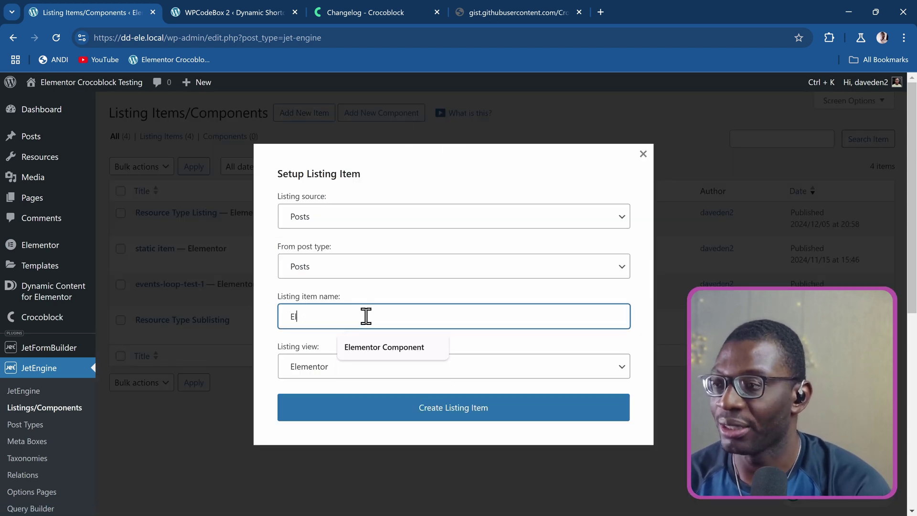
pyautogui.write('ementor UI')
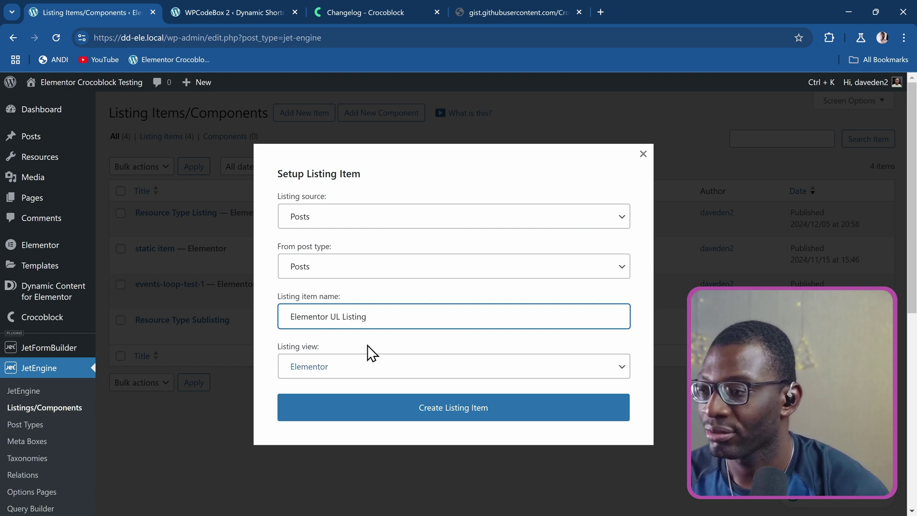
pyautogui.click(427, 414)
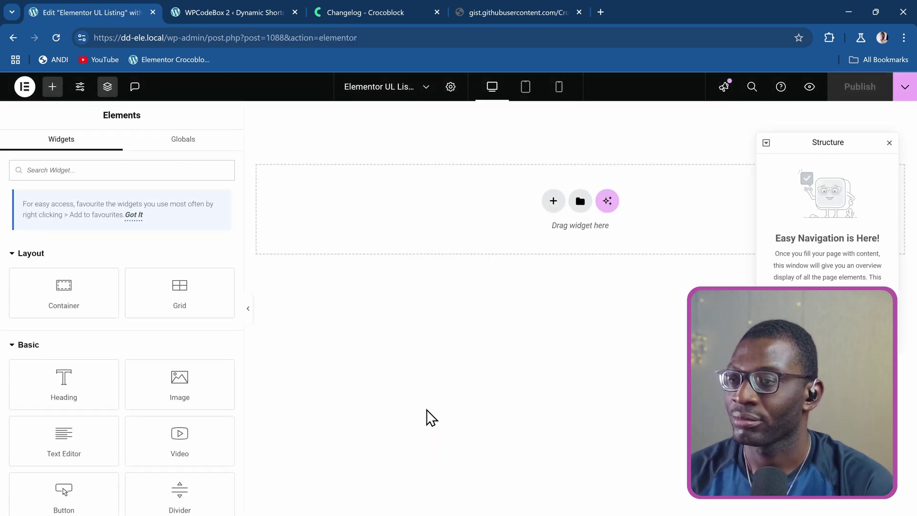
# Add a Heading widget whose title is dynamically set to Post Title, and publish the listing item.
pyautogui.moveTo(64, 380); pyautogui.dragTo(466, 225)
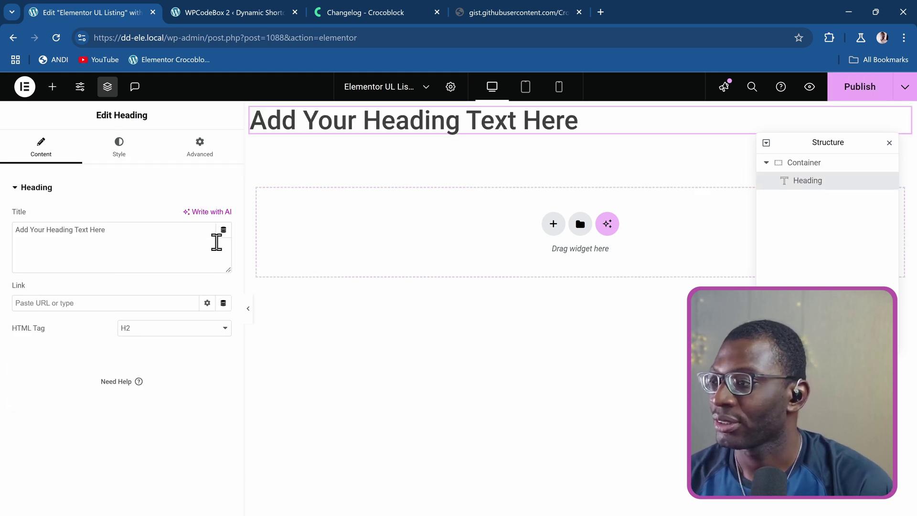
pyautogui.click(223, 230)
pyautogui.click(120, 346)
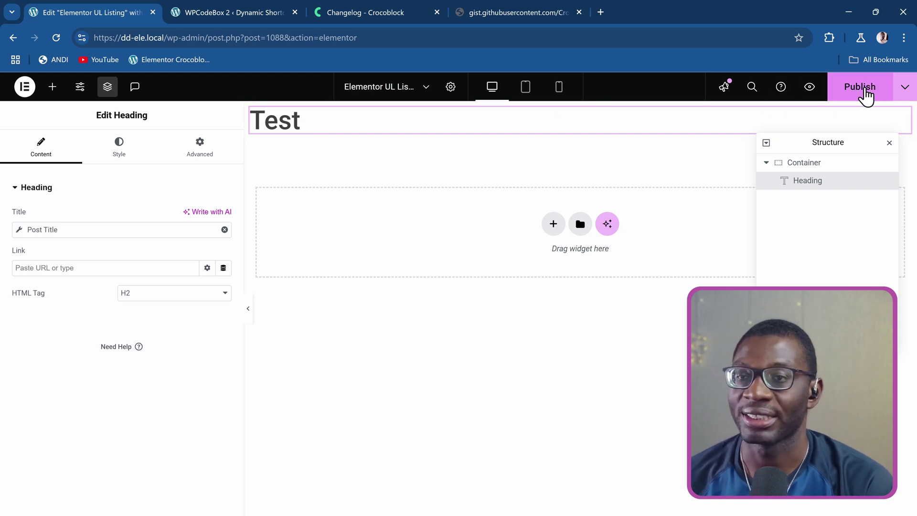
pyautogui.click(865, 94)
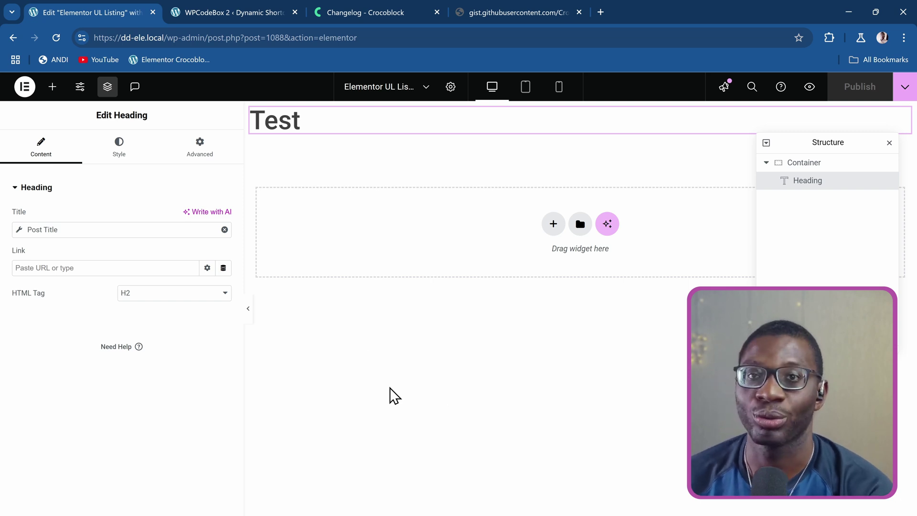
# Create a new page and title it "Elementor UL Listing".
pyautogui.hotkey('ctrl', 'k')
pyautogui.write('c')
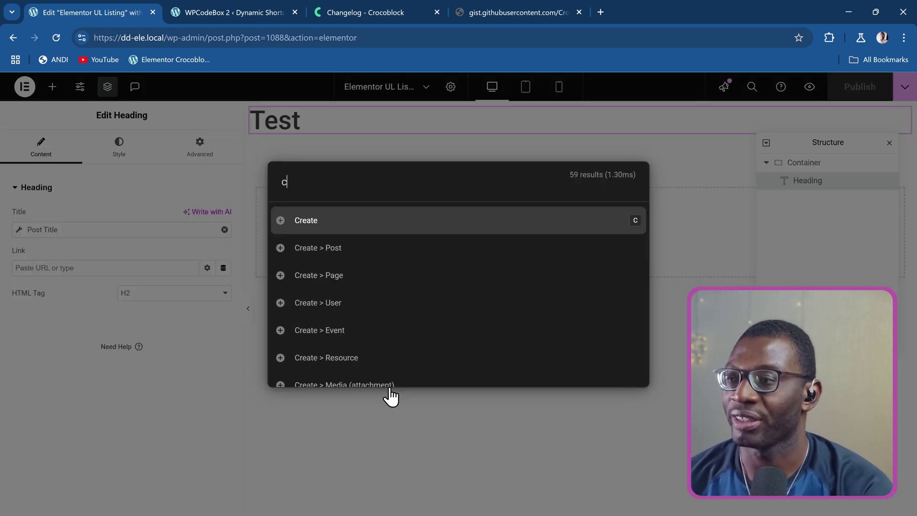
pyautogui.press('Down')
pyautogui.press('Down')
pyautogui.press('Return')
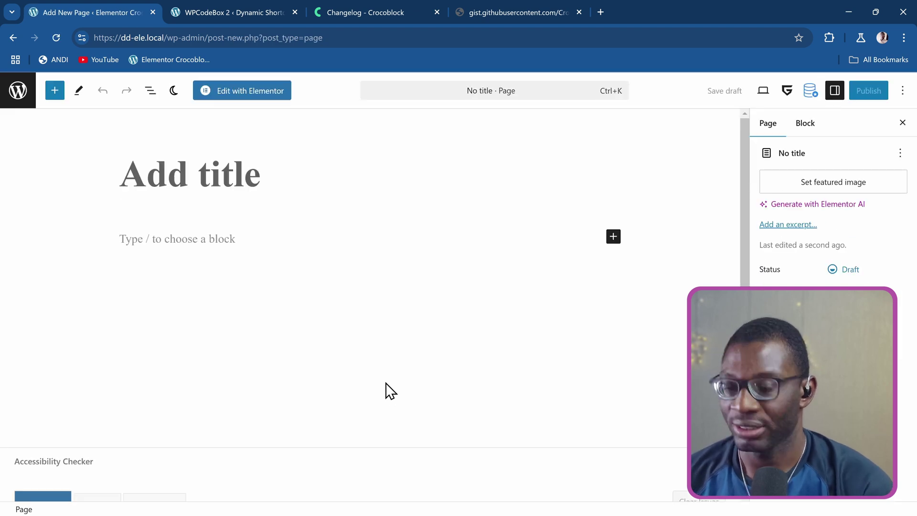
pyautogui.write('Eleem')
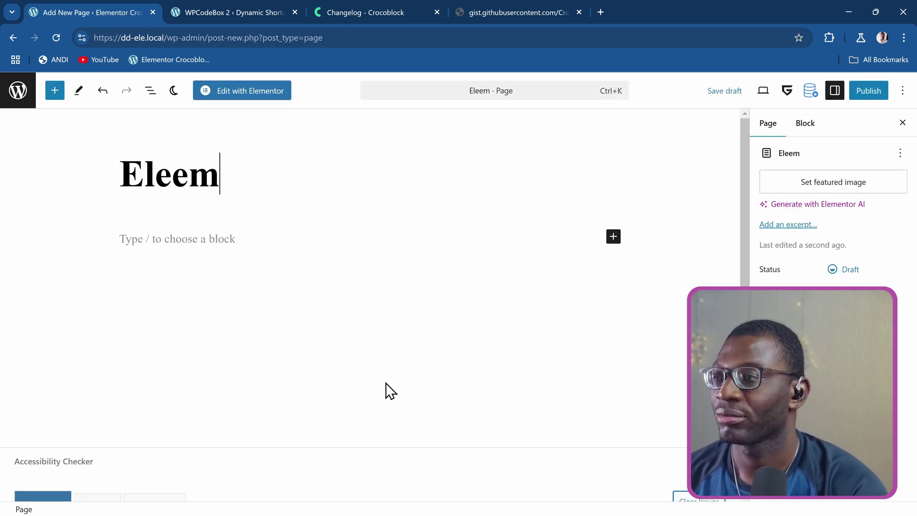
pyautogui.press('BackSpace')
pyautogui.press('BackSpace')
pyautogui.write('mentor ')
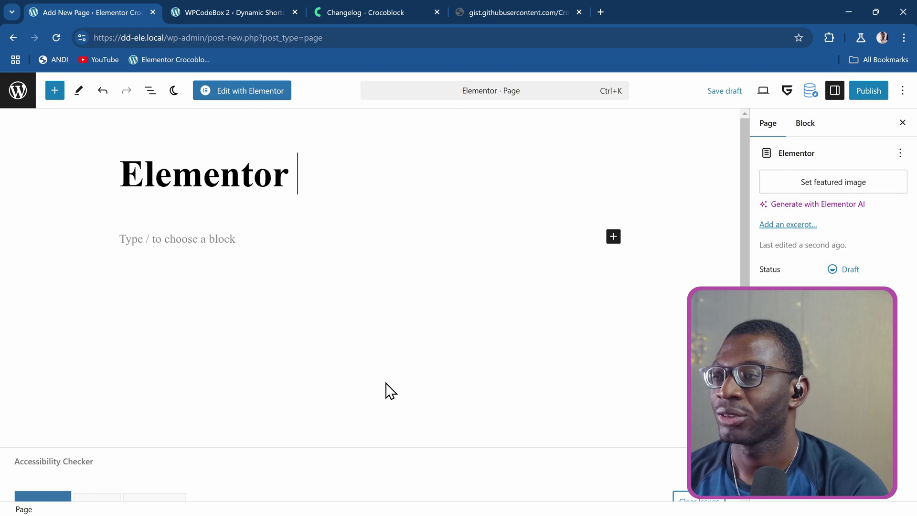
pyautogui.write('UL Listing')
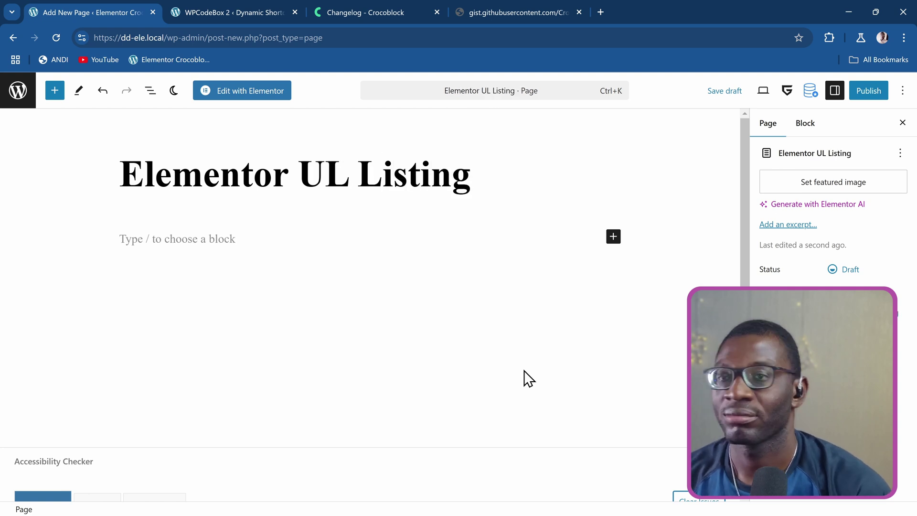
# Publish the Elementor UL Listing page and open it for editing in Elementor.
pyautogui.click(860, 93)
pyautogui.click(840, 92)
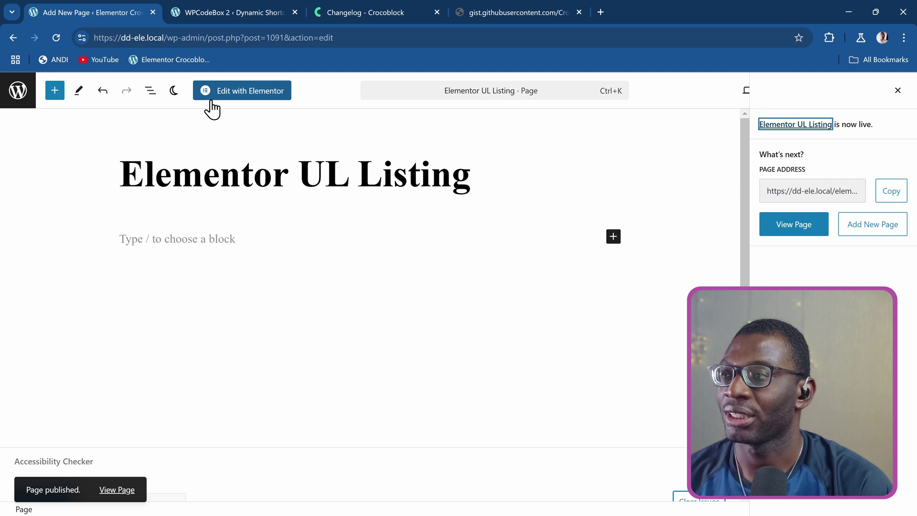
pyautogui.click(256, 95)
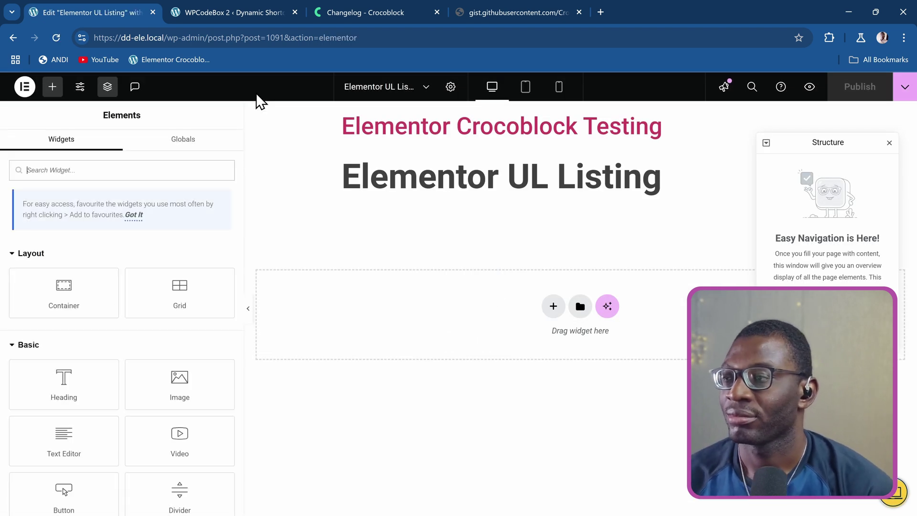
# Add a Listing Grid widget below the page title and set its listing to Elementor UL Listing.
pyautogui.click(154, 173)
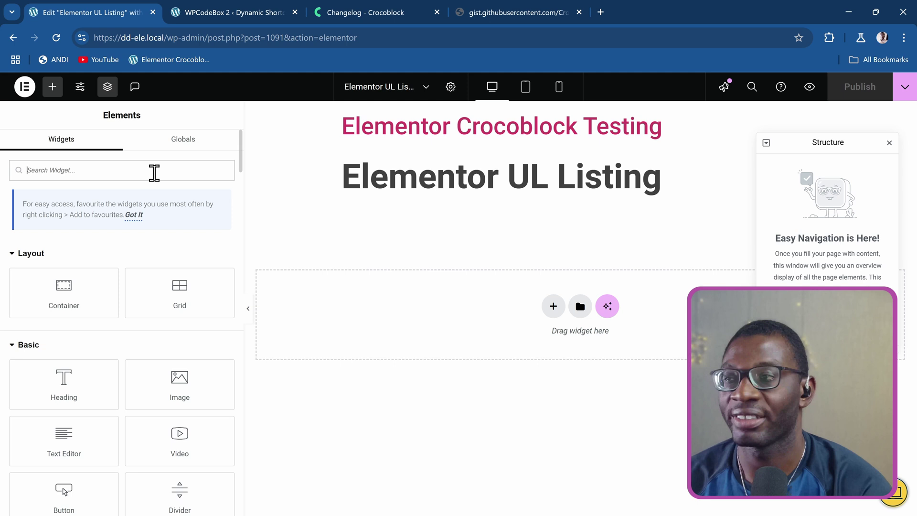
pyautogui.write('listing')
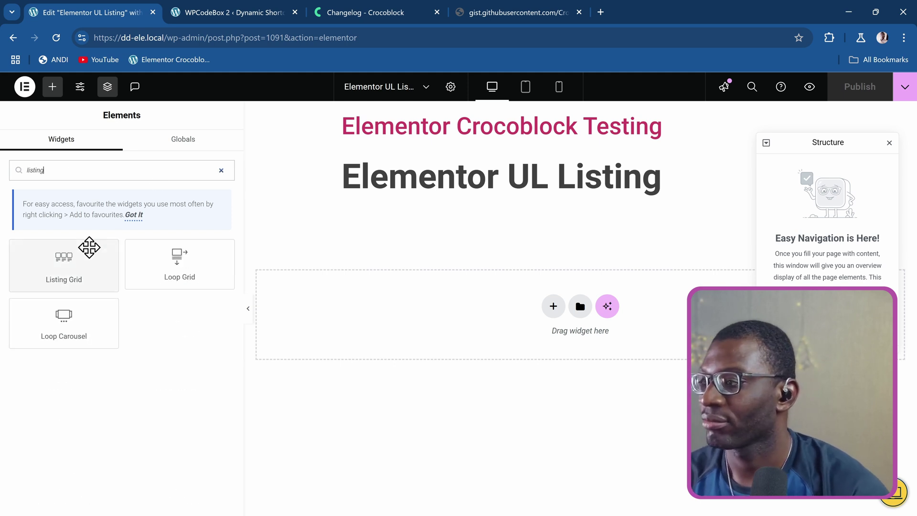
pyautogui.moveTo(86, 248); pyautogui.dragTo(462, 300)
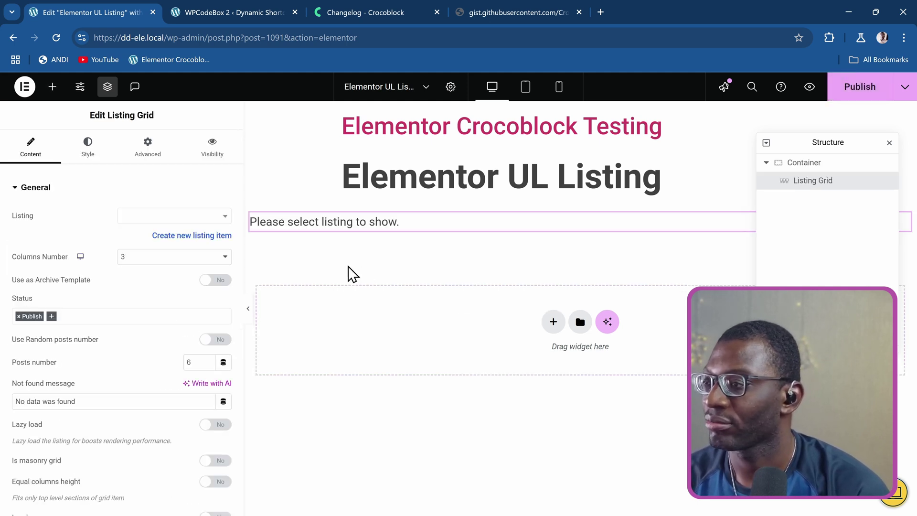
pyautogui.click(148, 217)
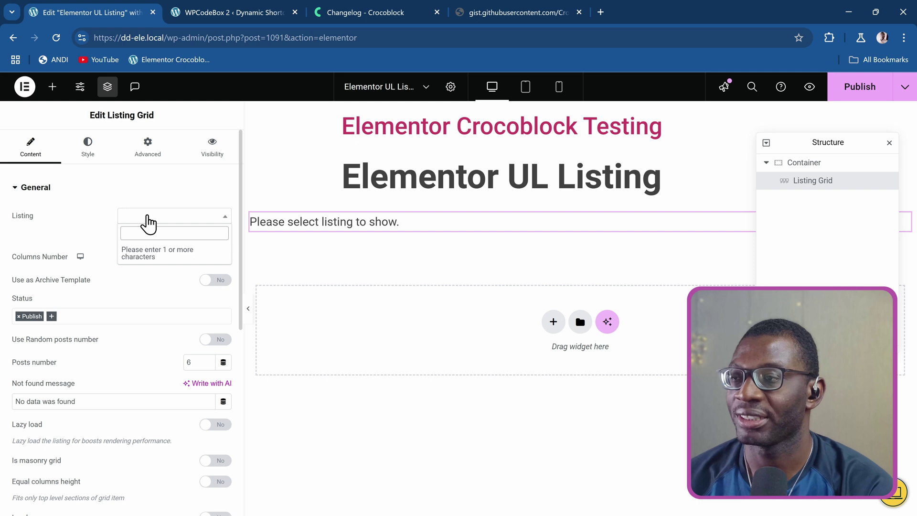
pyautogui.write('e')
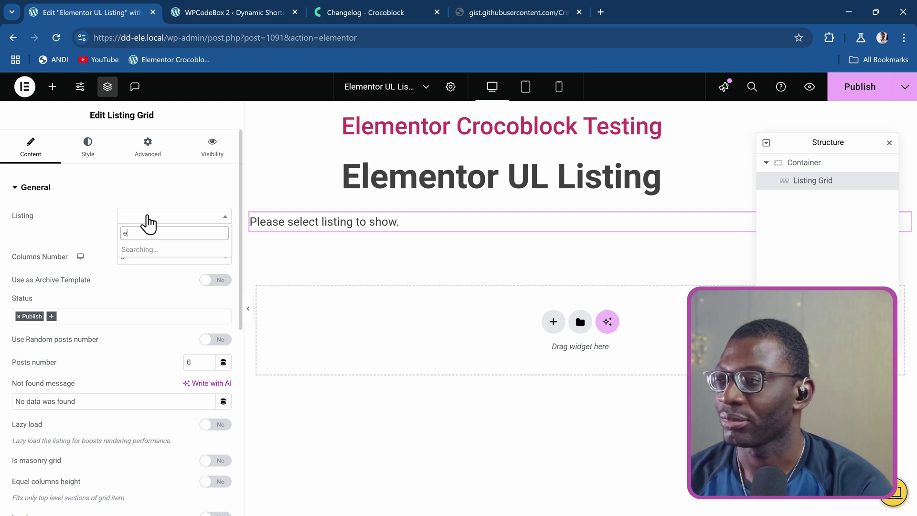
pyautogui.write('lementor')
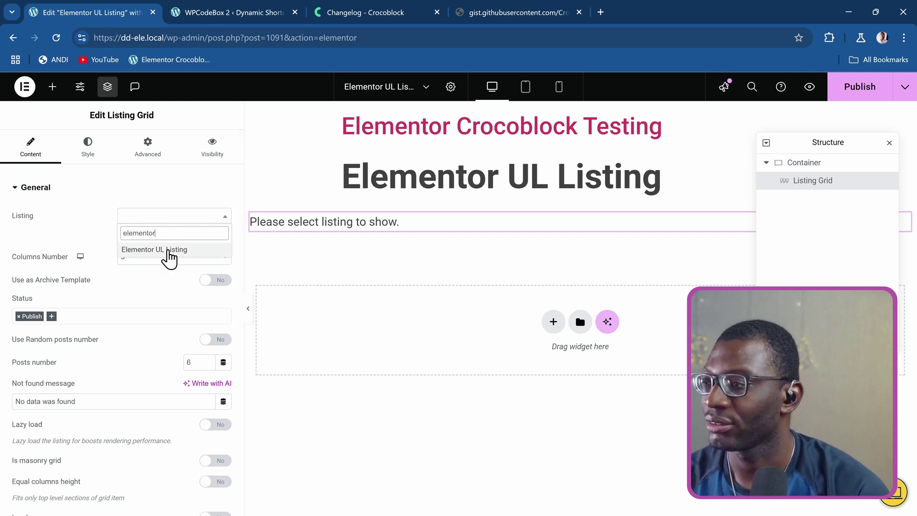
pyautogui.click(168, 250)
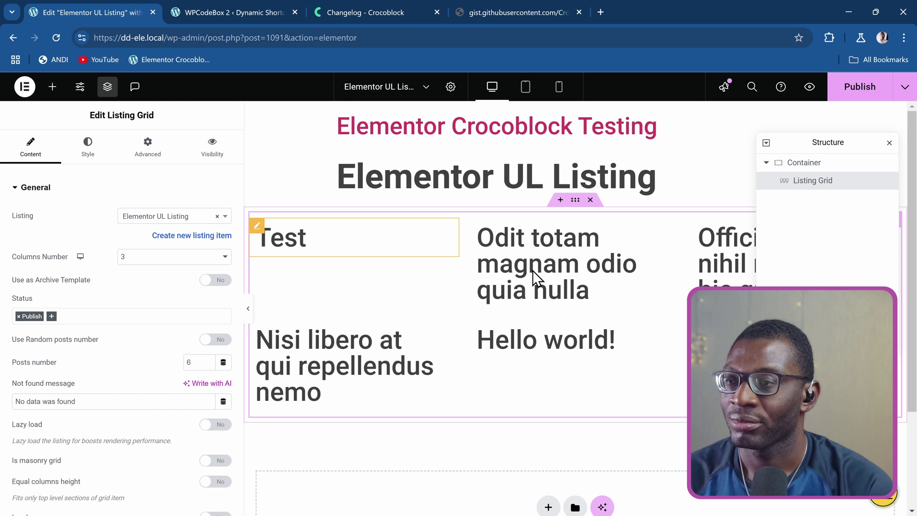
# Publish the Elementor UL Listing page and open its front-end preview.
pyautogui.click(854, 91)
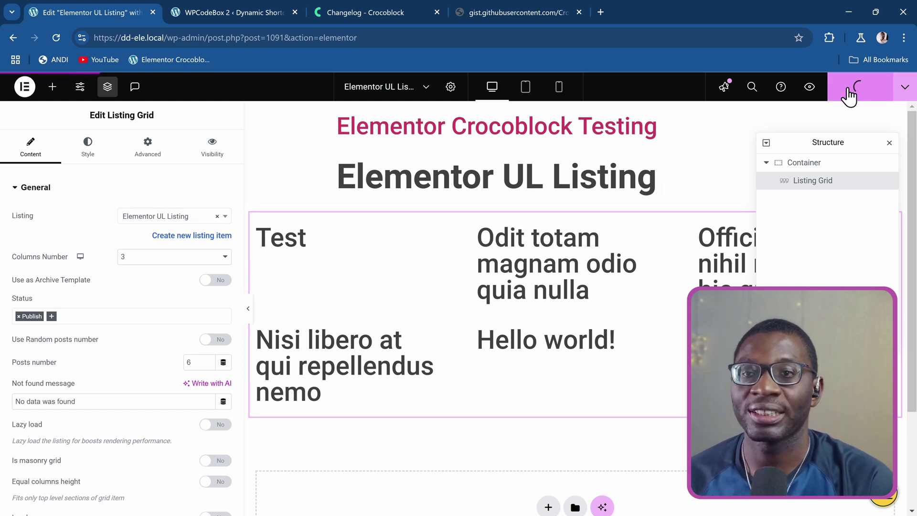
pyautogui.click(810, 86)
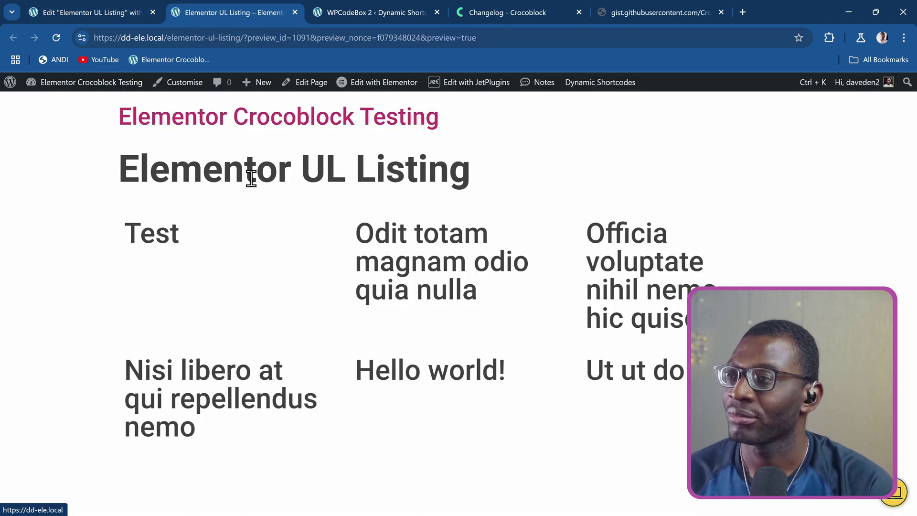
# Inspect the HTML of a listing item on the previewed page and examine its item and wrapper tags.
pyautogui.rightClick(403, 228)
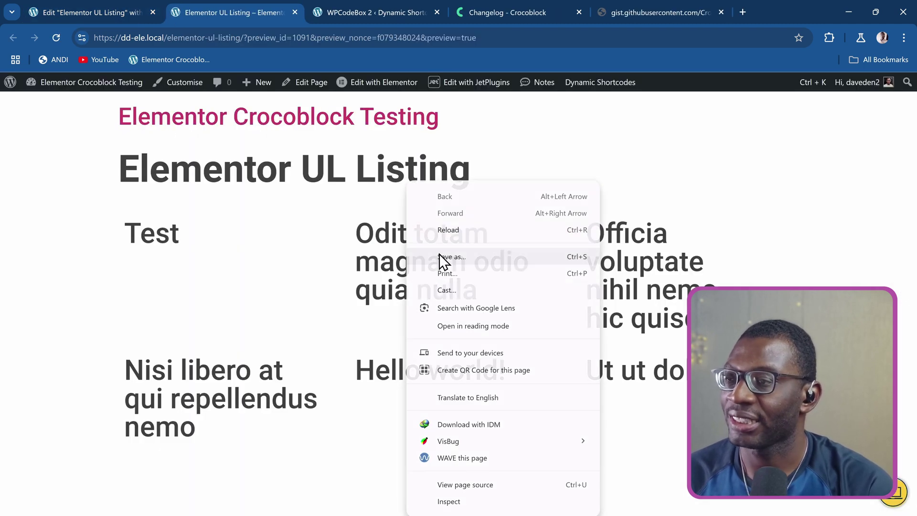
pyautogui.click(463, 502)
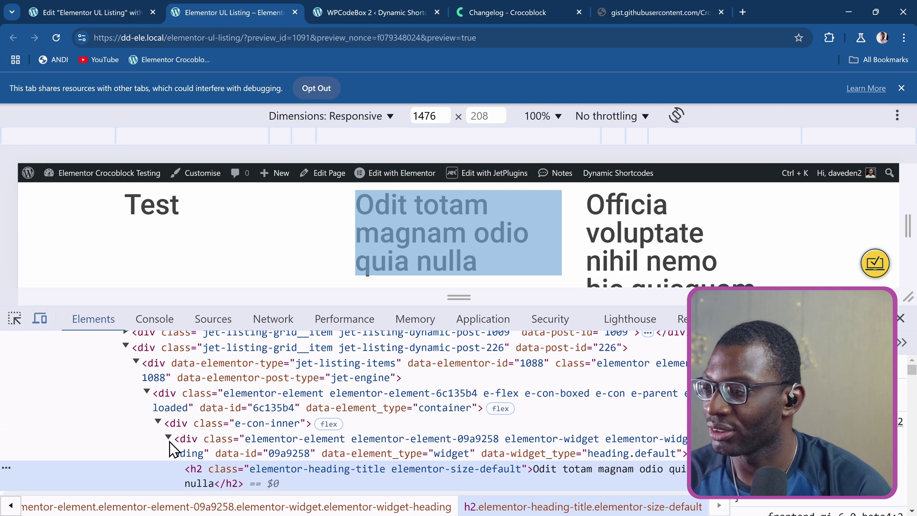
pyautogui.scroll(3, 169, 443)
pyautogui.click(126, 410)
pyautogui.scroll(5, 166, 408)
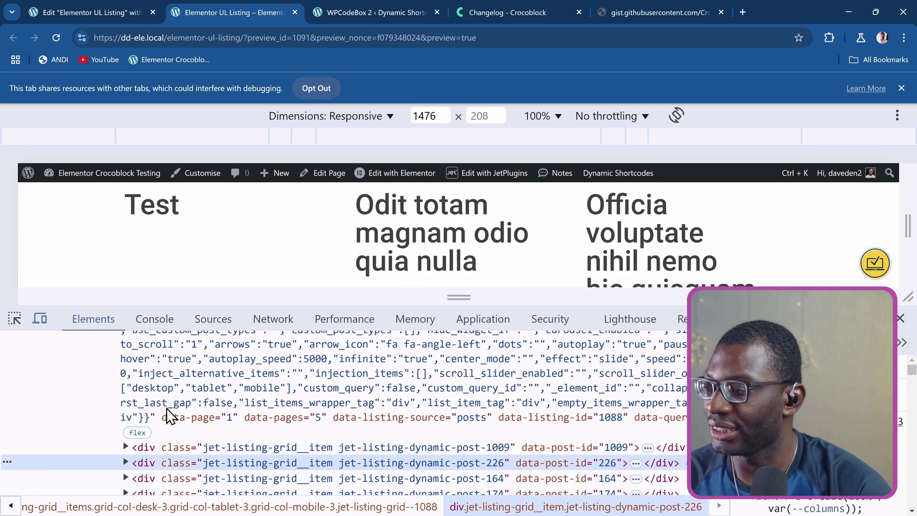
pyautogui.scroll(1, 166, 408)
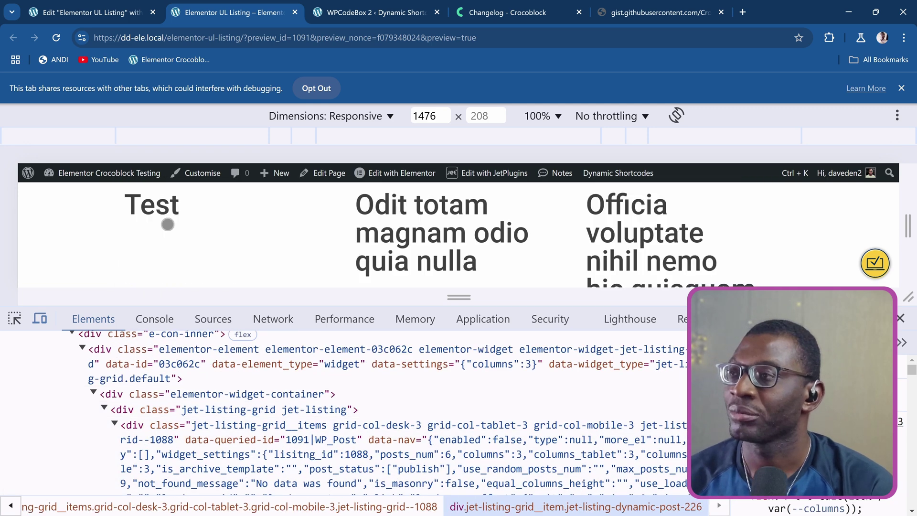
# Back in the Elementor editor, give the Listing Grid widget the CSS class listing-ul and publish the page.
pyautogui.click(66, 15)
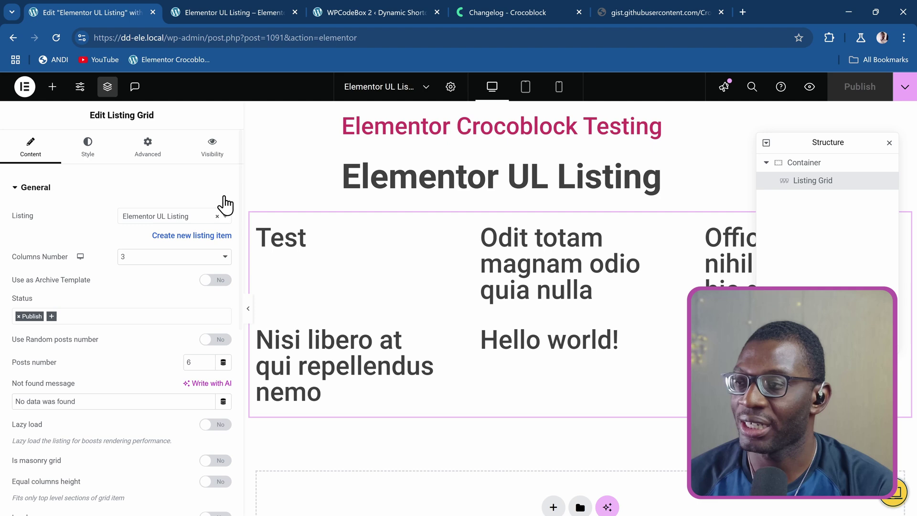
pyautogui.click(154, 155)
pyautogui.scroll(-10, 157, 348)
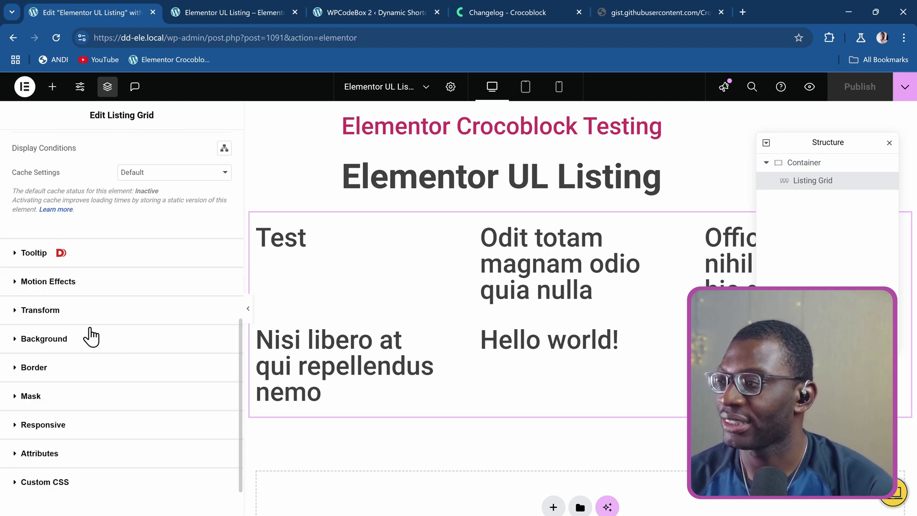
pyautogui.scroll(4, 90, 337)
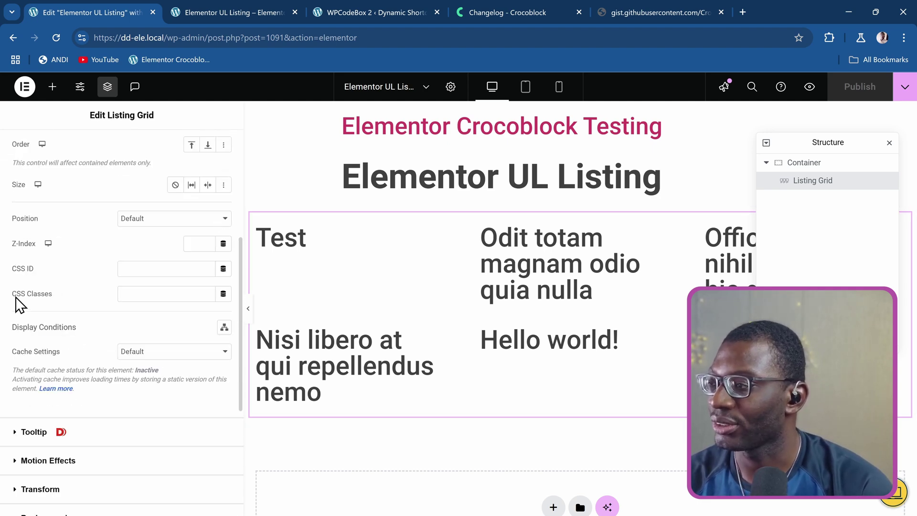
pyautogui.click(188, 294)
pyautogui.write('listing-ul')
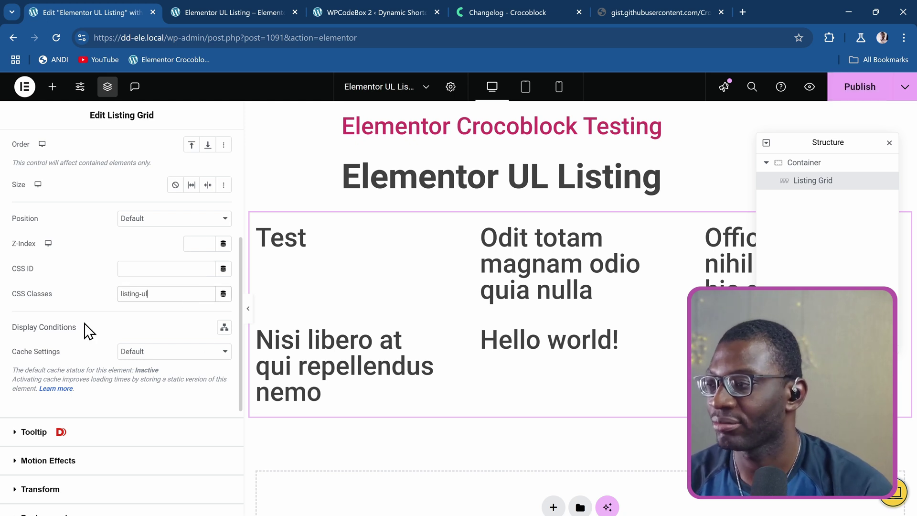
pyautogui.click(859, 87)
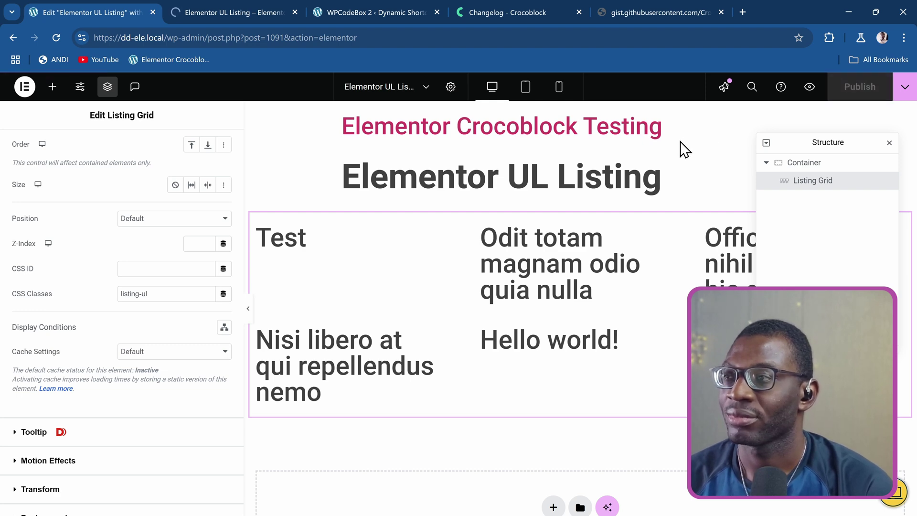
# Inspect the second listing item on the refreshed preview and examine which tags the grid wrapper and its items use.
pyautogui.click(242, 13)
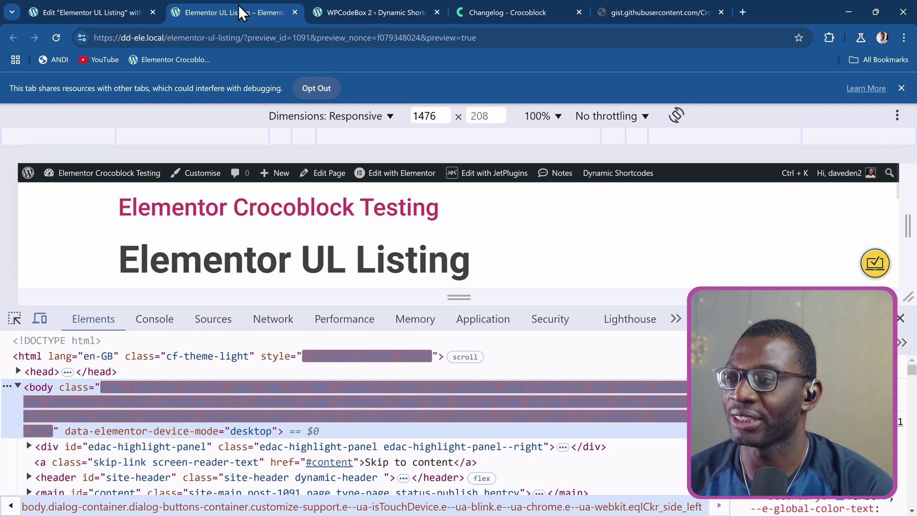
pyautogui.scroll(-5, 287, 239)
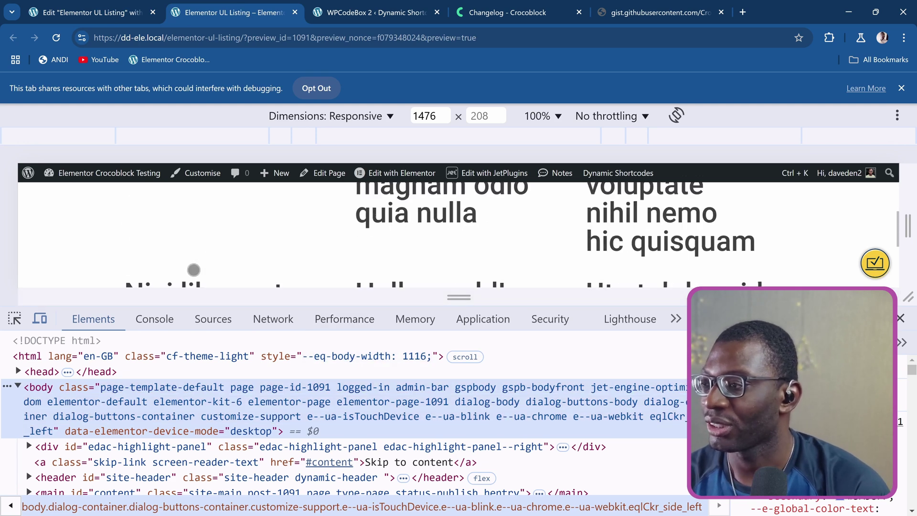
pyautogui.scroll(4, 287, 239)
pyautogui.rightClick(372, 268)
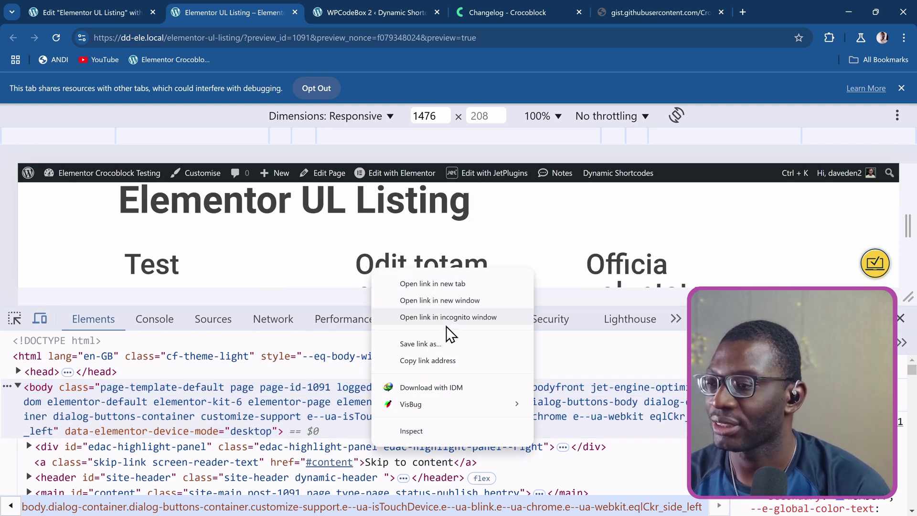
pyautogui.click(415, 431)
pyautogui.scroll(2, 187, 409)
pyautogui.scroll(3, 186, 408)
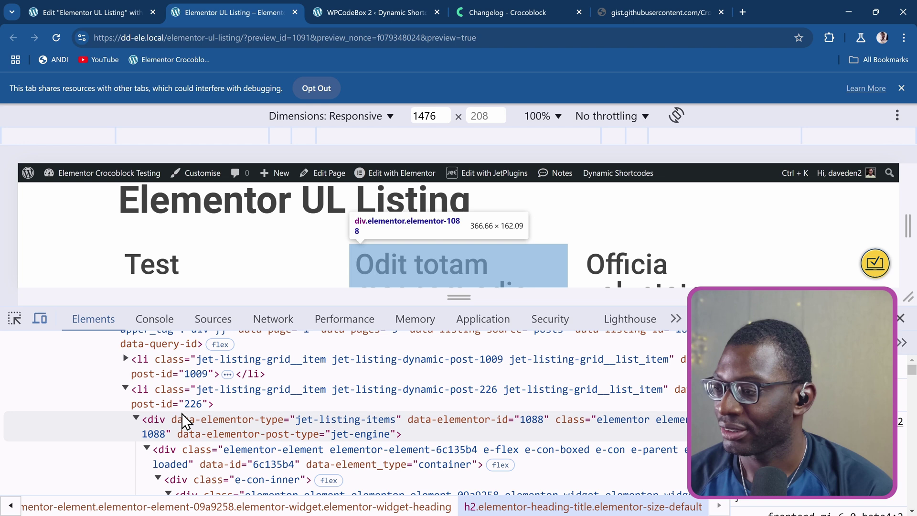
pyautogui.click(125, 389)
pyautogui.scroll(1, 151, 398)
pyautogui.scroll(4, 143, 397)
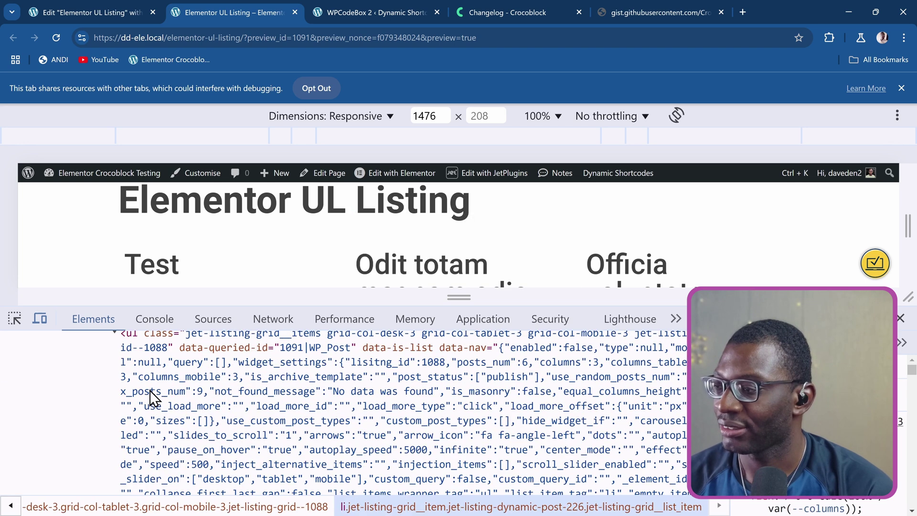
pyautogui.scroll(-5, 143, 400)
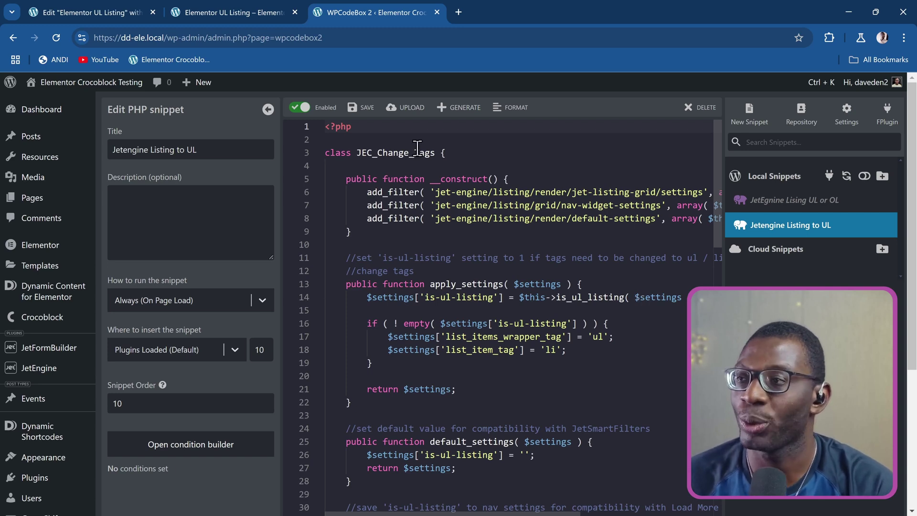
# Disable the Jetengine Listing to UL snippet, enable the JetEgnine Lising UL or OL snippet, and review its list type checks.
pyautogui.click(299, 107)
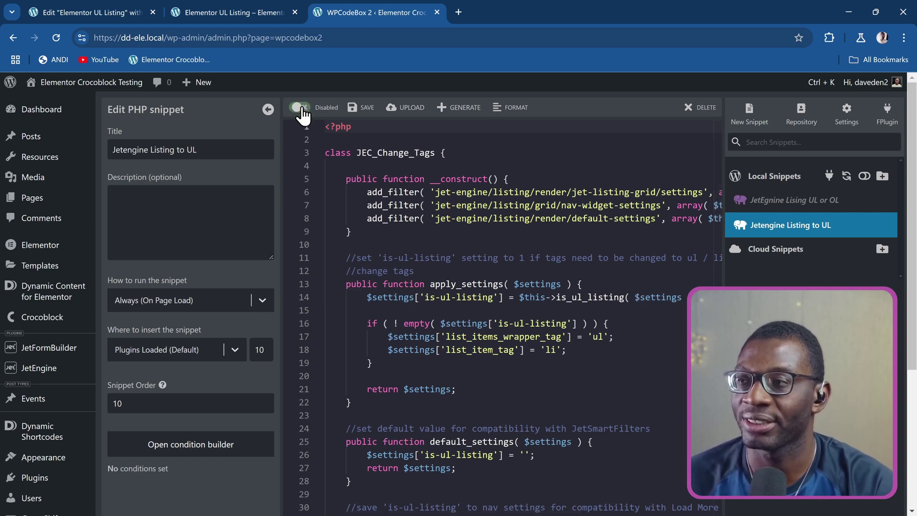
pyautogui.click(787, 205)
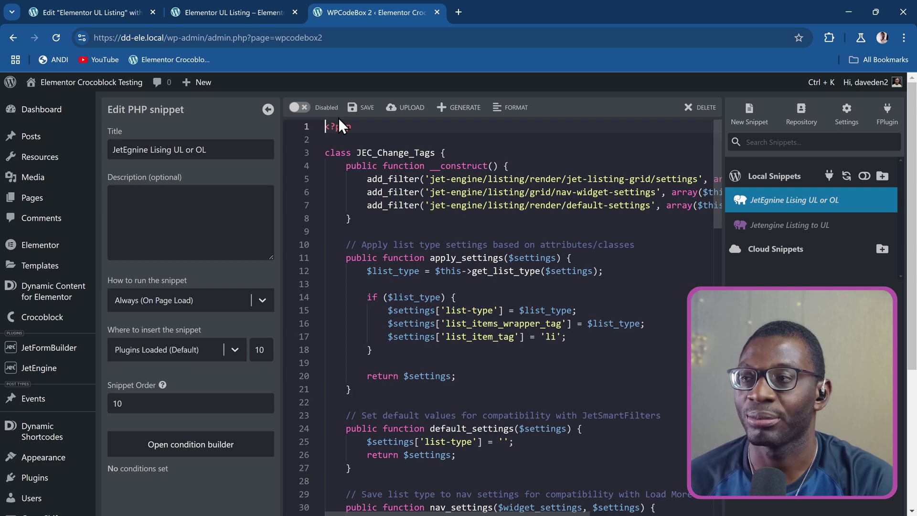
pyautogui.click(300, 107)
pyautogui.scroll(-15, 649, 285)
pyautogui.scroll(4, 650, 284)
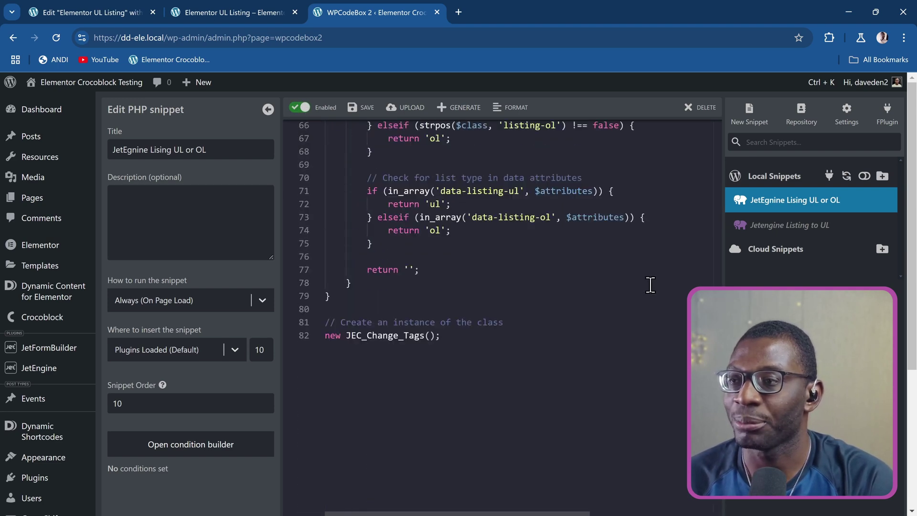
pyautogui.scroll(2, 651, 285)
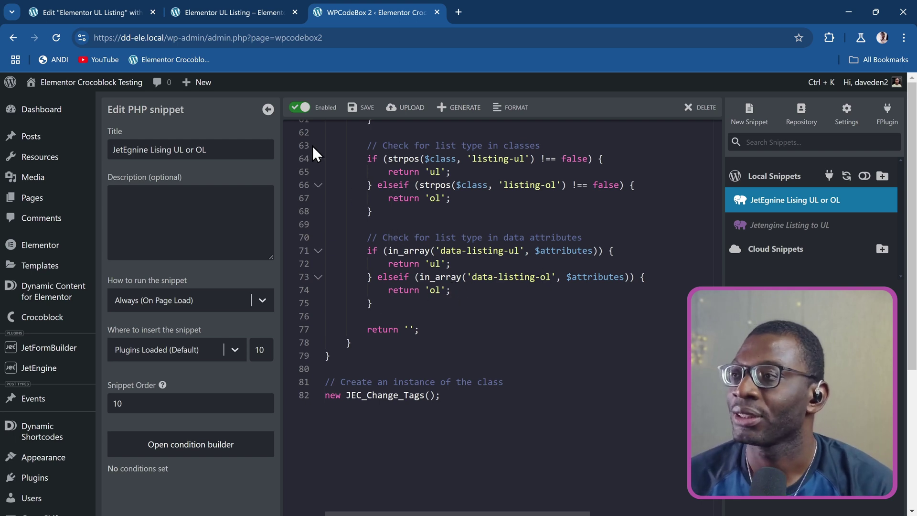
# Change the Listing Grid's CSS class to listing-ol in the Elementor editor and publish the page.
pyautogui.click(81, 13)
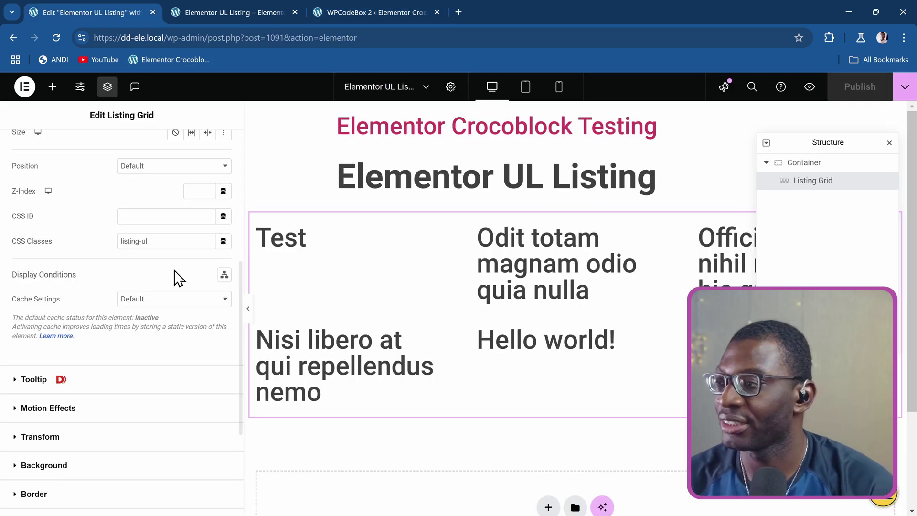
pyautogui.click(166, 243)
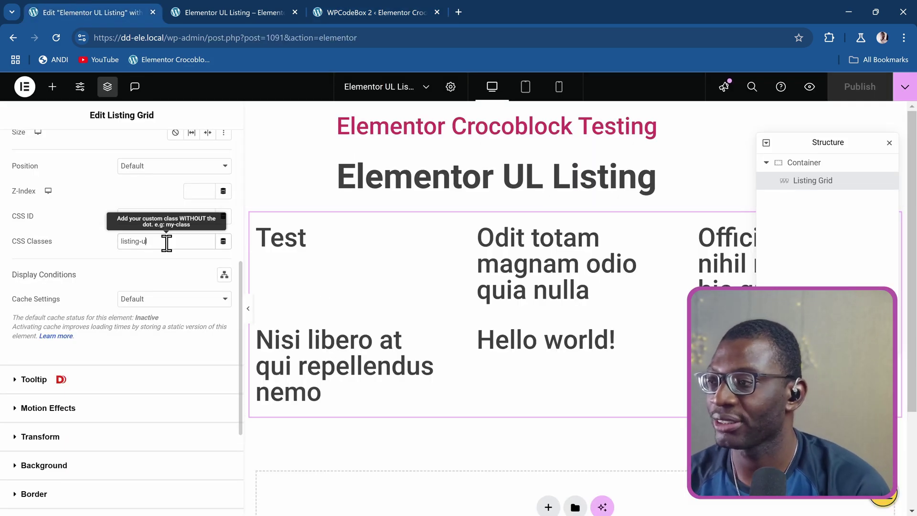
pyautogui.press('BackSpace')
pyautogui.press('BackSpace')
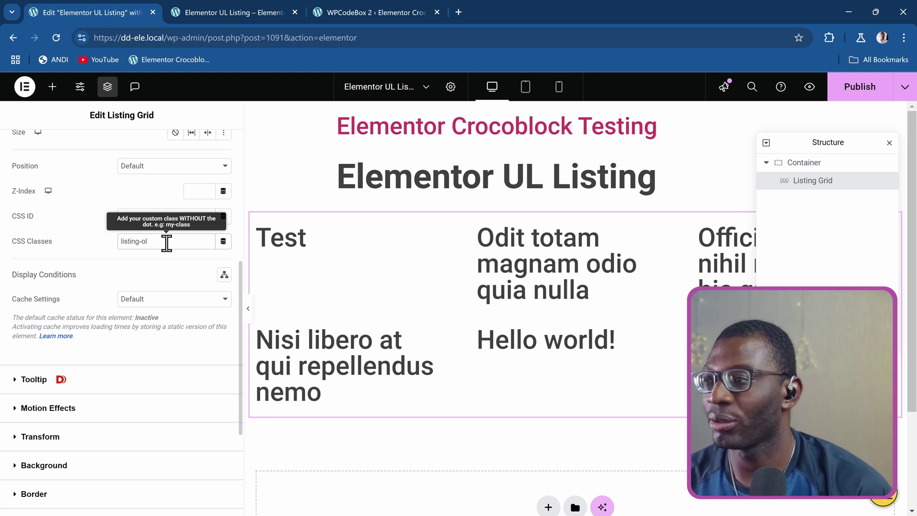
pyautogui.click(855, 90)
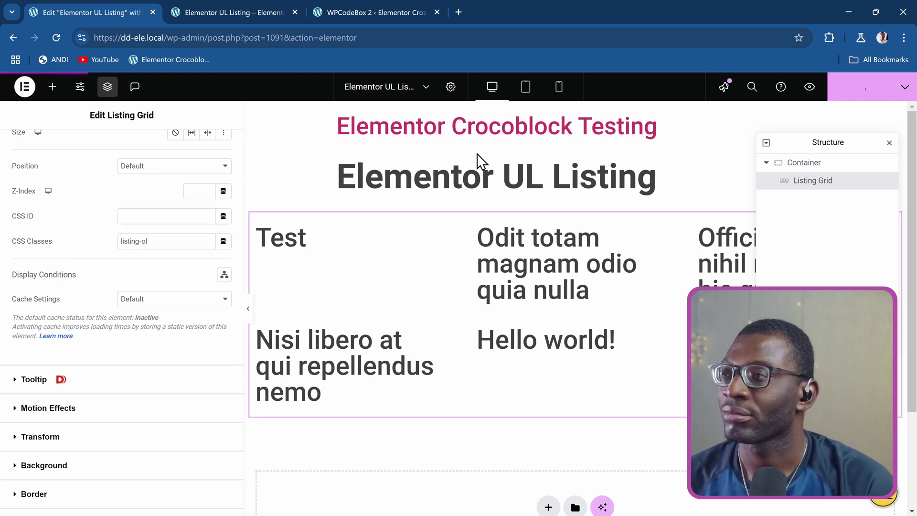
# Inspect the listing on the page preview and examine the tags of the listing-ol grid's wrapper and items.
pyautogui.click(221, 14)
pyautogui.rightClick(403, 225)
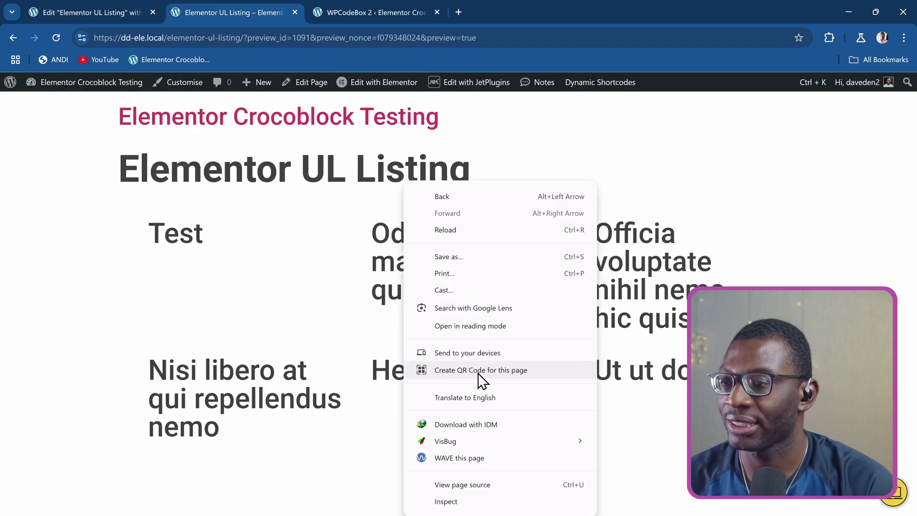
pyautogui.click(454, 498)
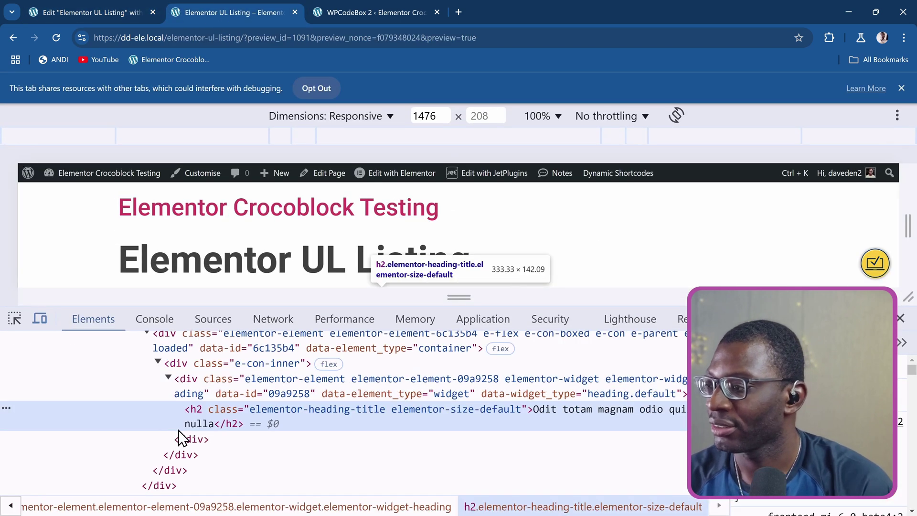
pyautogui.scroll(-10, 185, 435)
pyautogui.scroll(3, 184, 436)
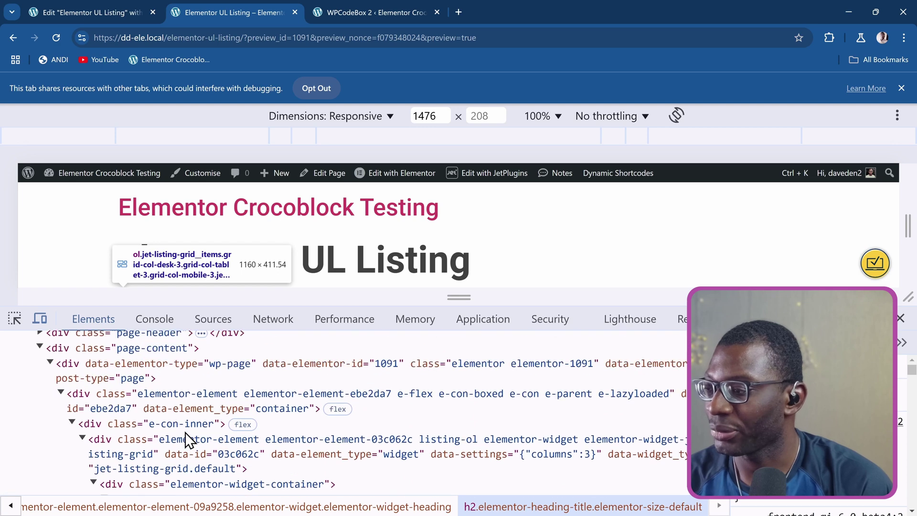
pyautogui.scroll(-2, 119, 429)
pyautogui.scroll(-1, 116, 412)
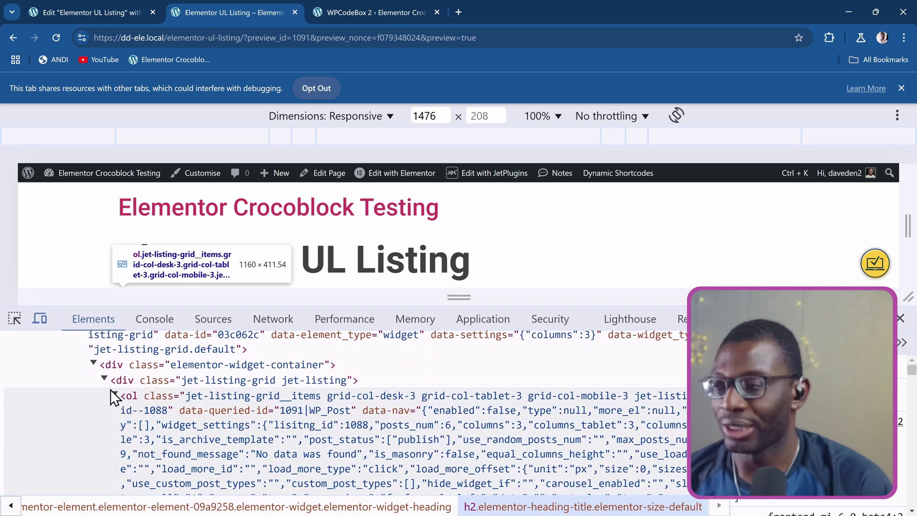
pyautogui.scroll(-6, 139, 402)
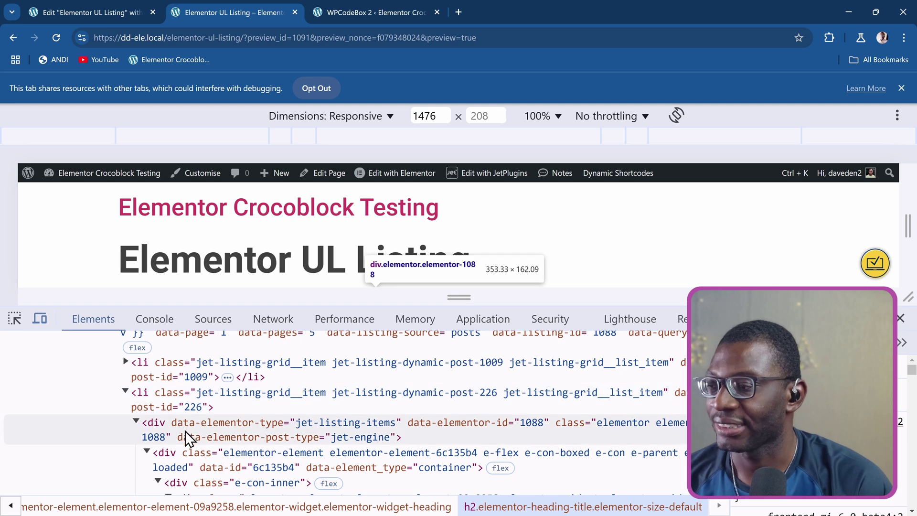
pyautogui.click(125, 392)
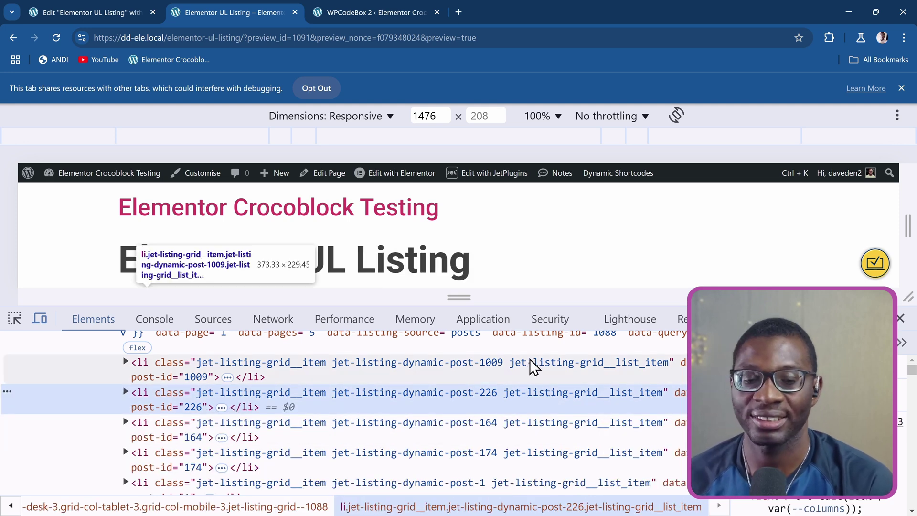